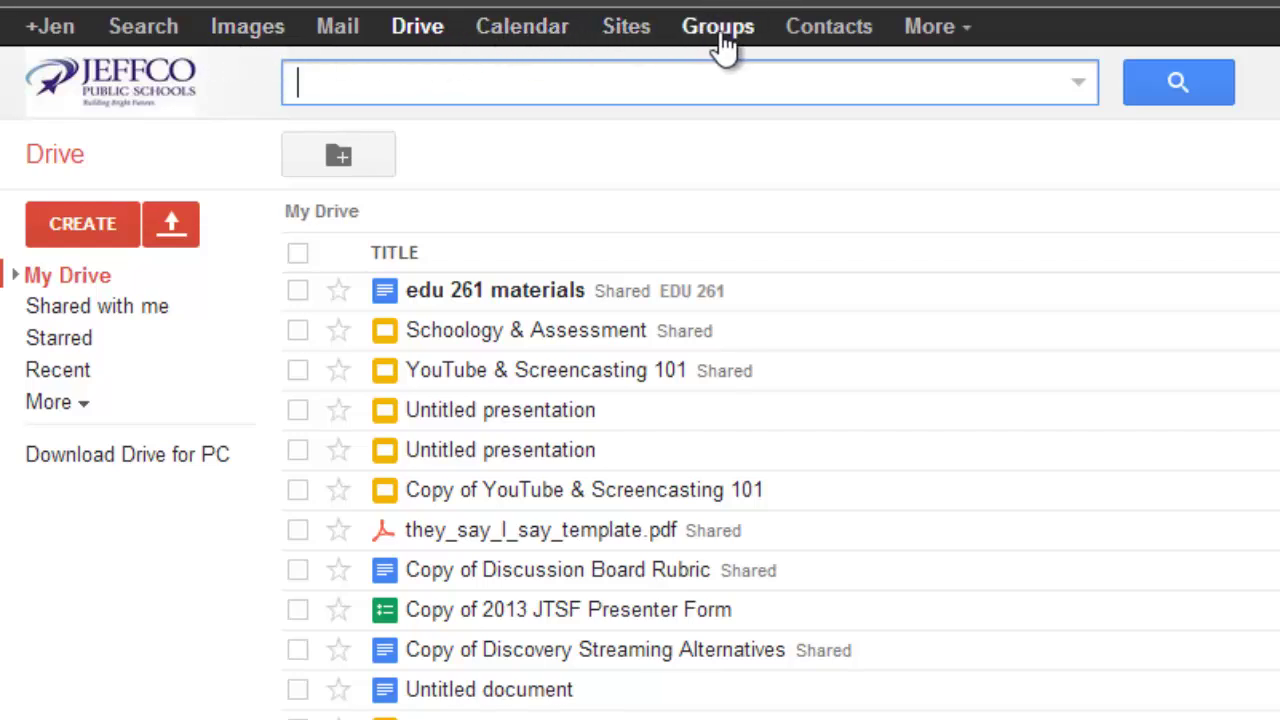
From Google Drive, open the More Google services menu to reach the Jeffco Google Apps page
left_click(940, 40)
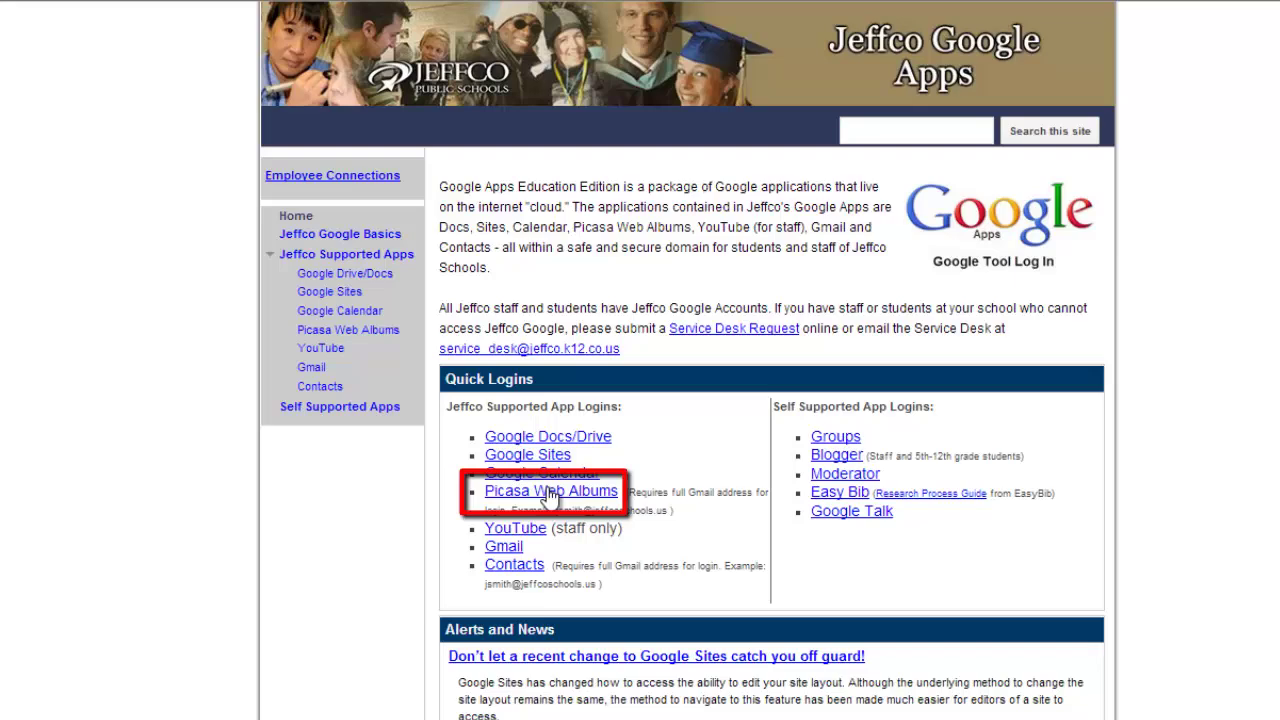
Go to picasaweb.google.com by accepting the 'pic' address-bar suggestion
key("ctrl+l")
type("pi")
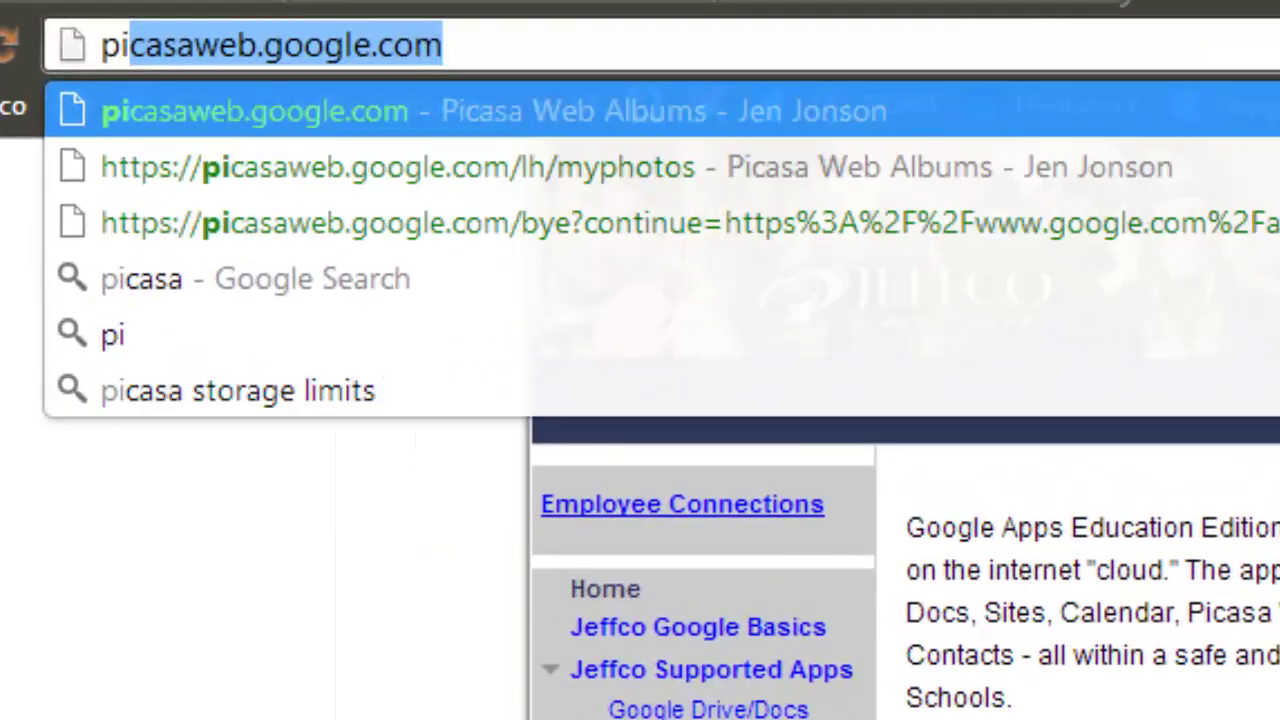
type("c")
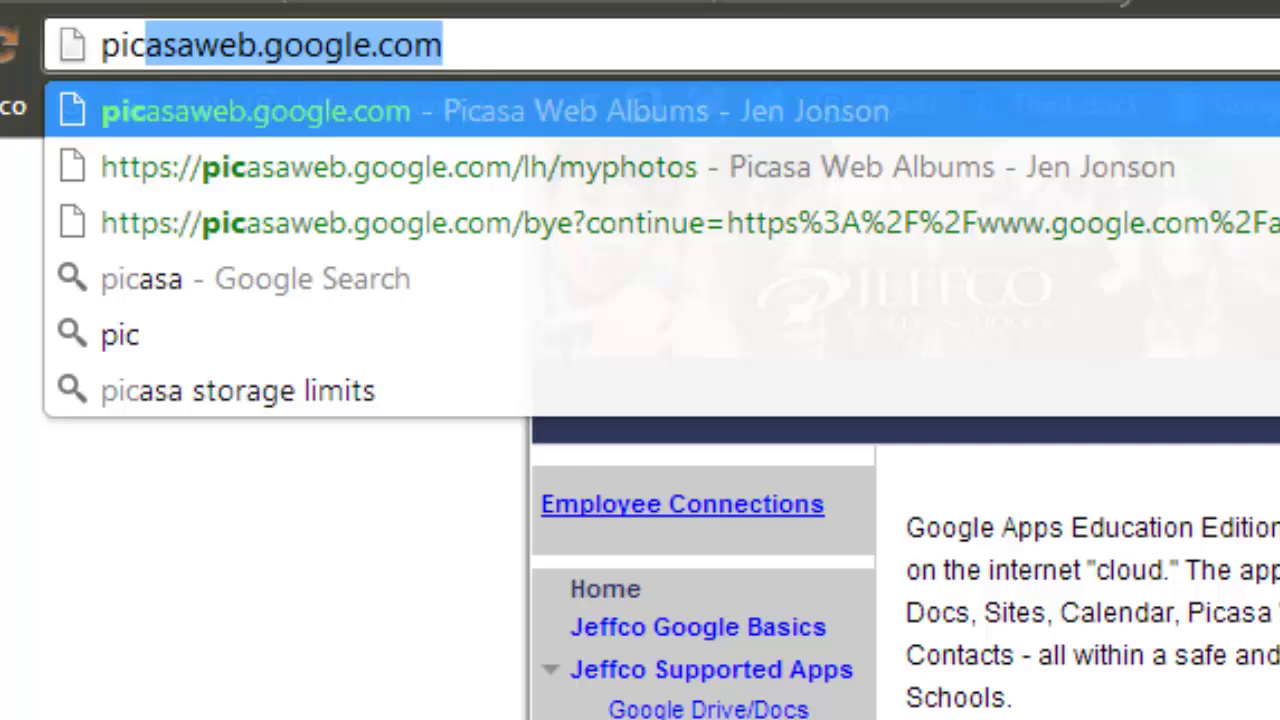
key("Return")
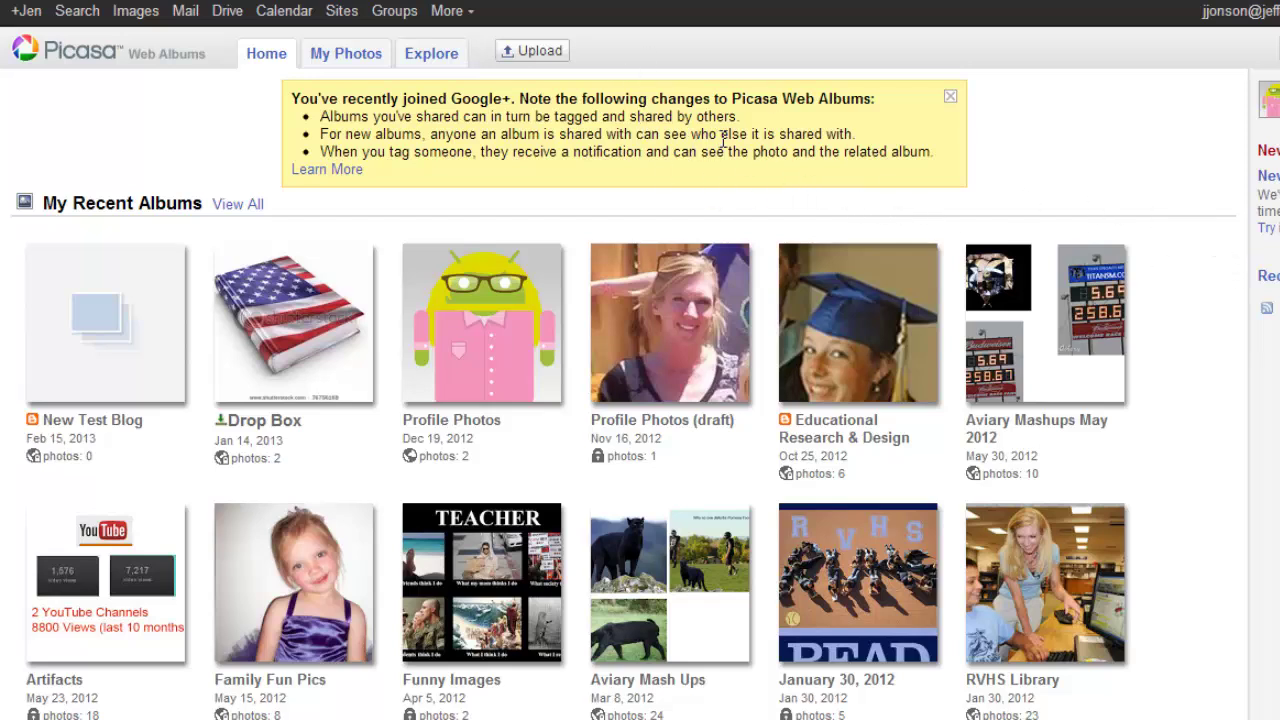
Close the yellow Google+ changes notice on the Picasa home page
left_click(950, 97)
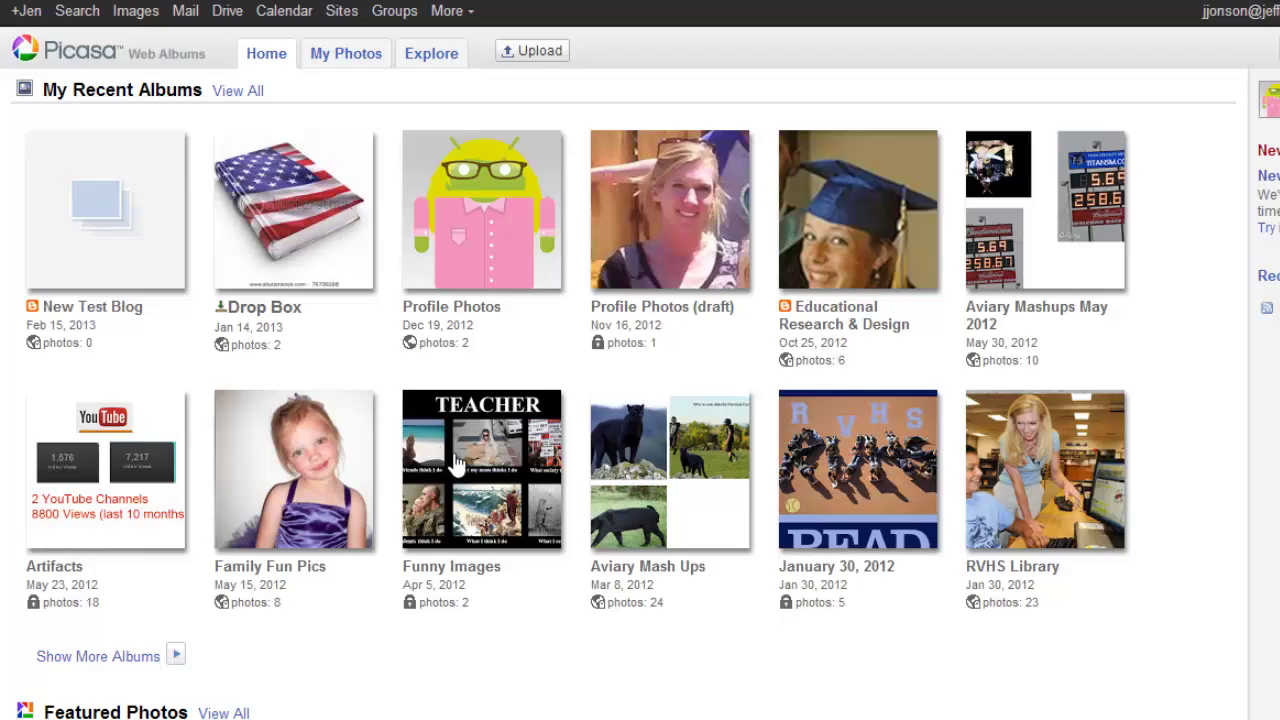
scroll(455, 462, "down", 4)
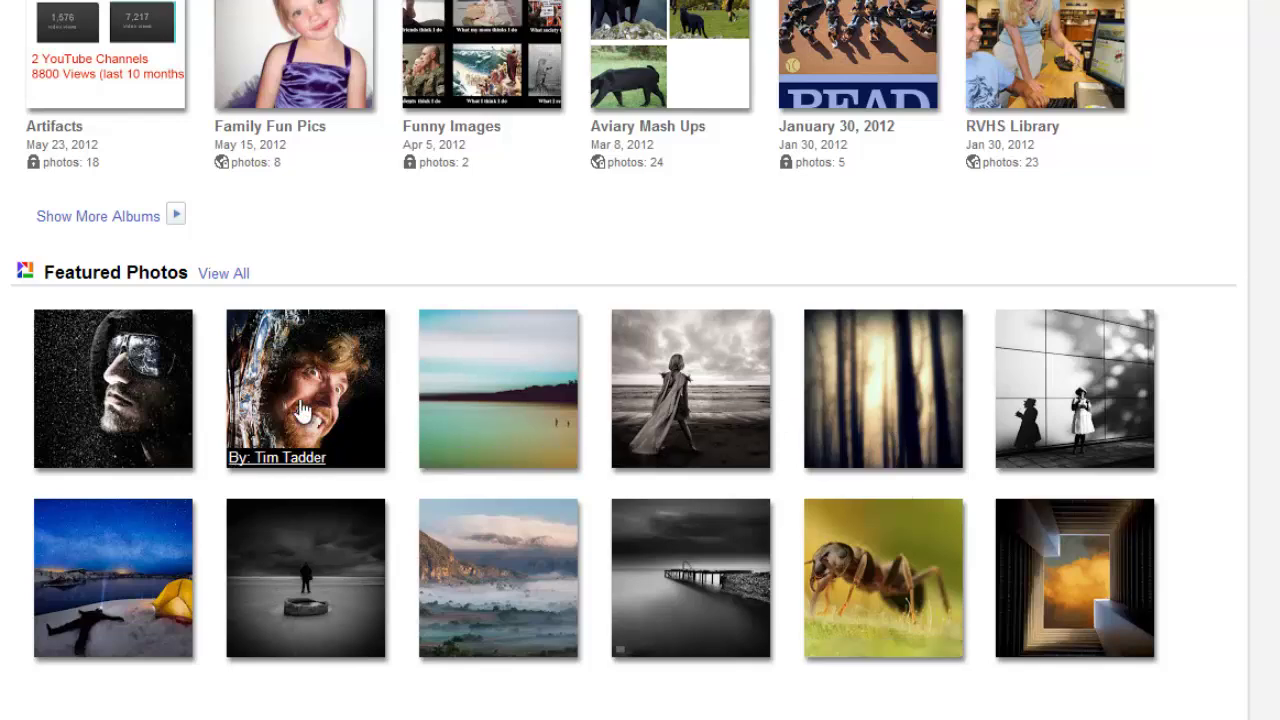
scroll(301, 410, "up", 4)
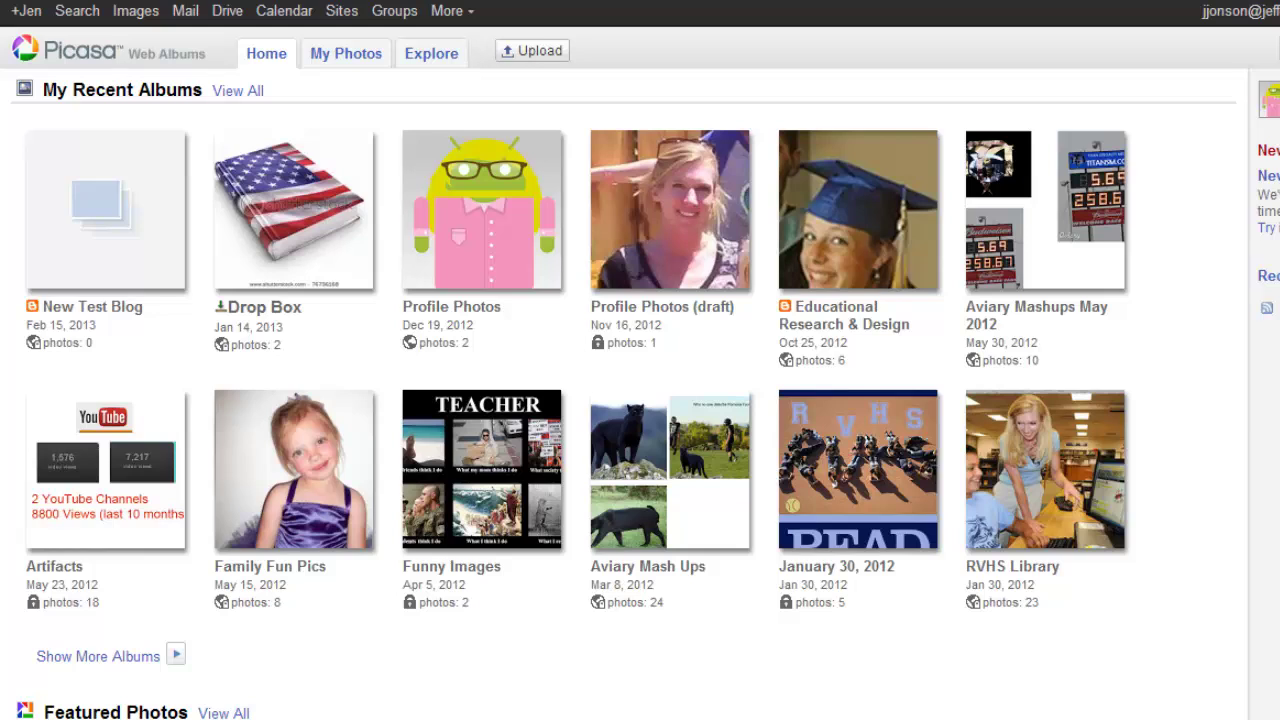
Start an upload to a new album and select the default April 7, 2013 album name
left_click(540, 62)
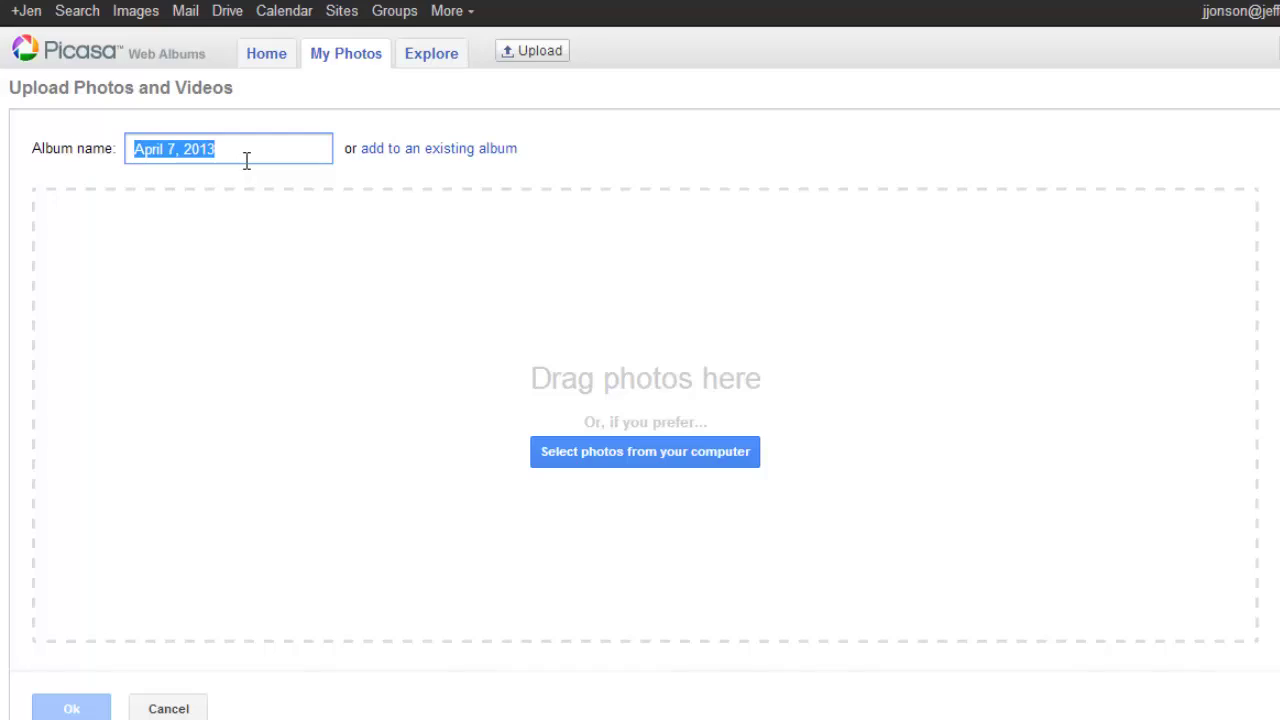
left_click(408, 152)
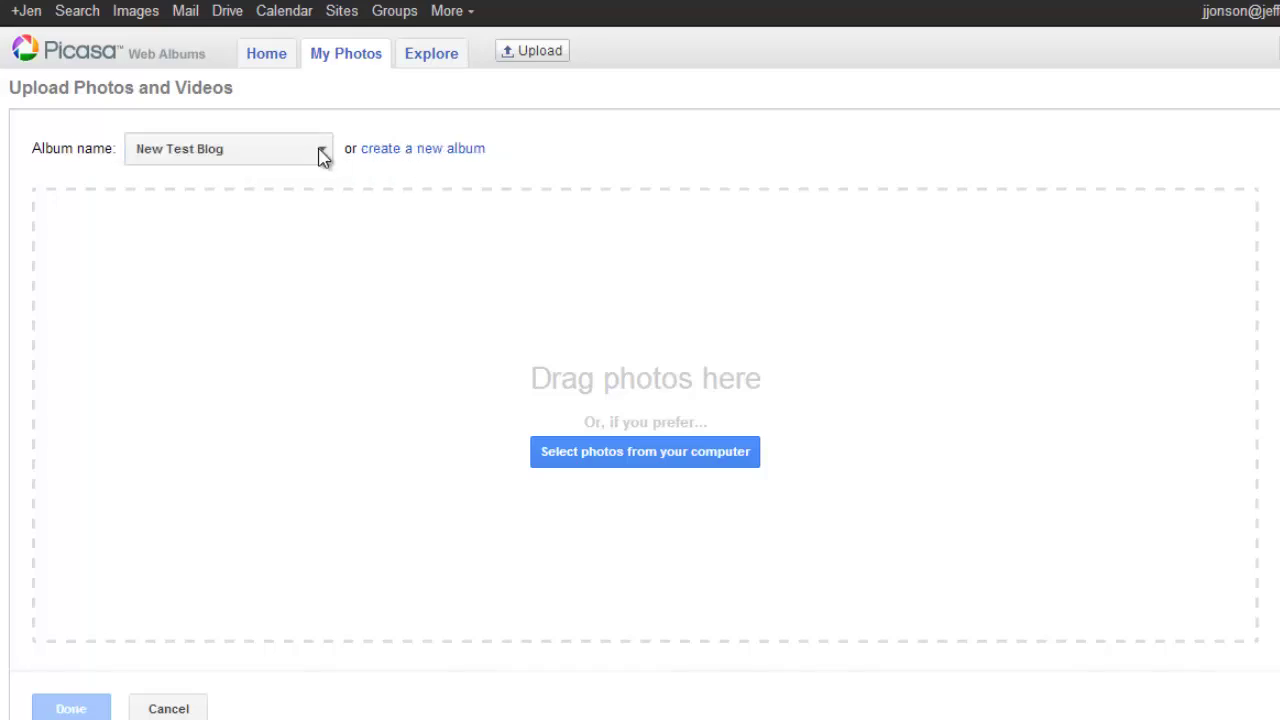
left_click(322, 150)
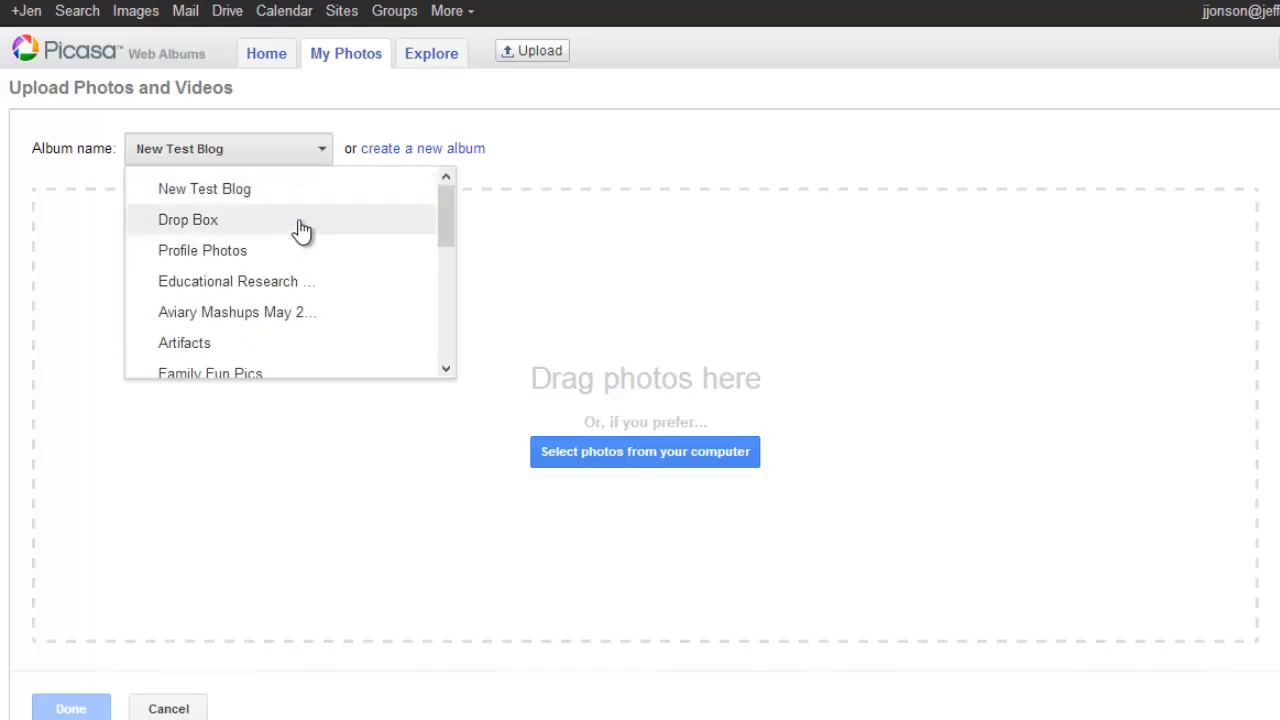
left_click(423, 152)
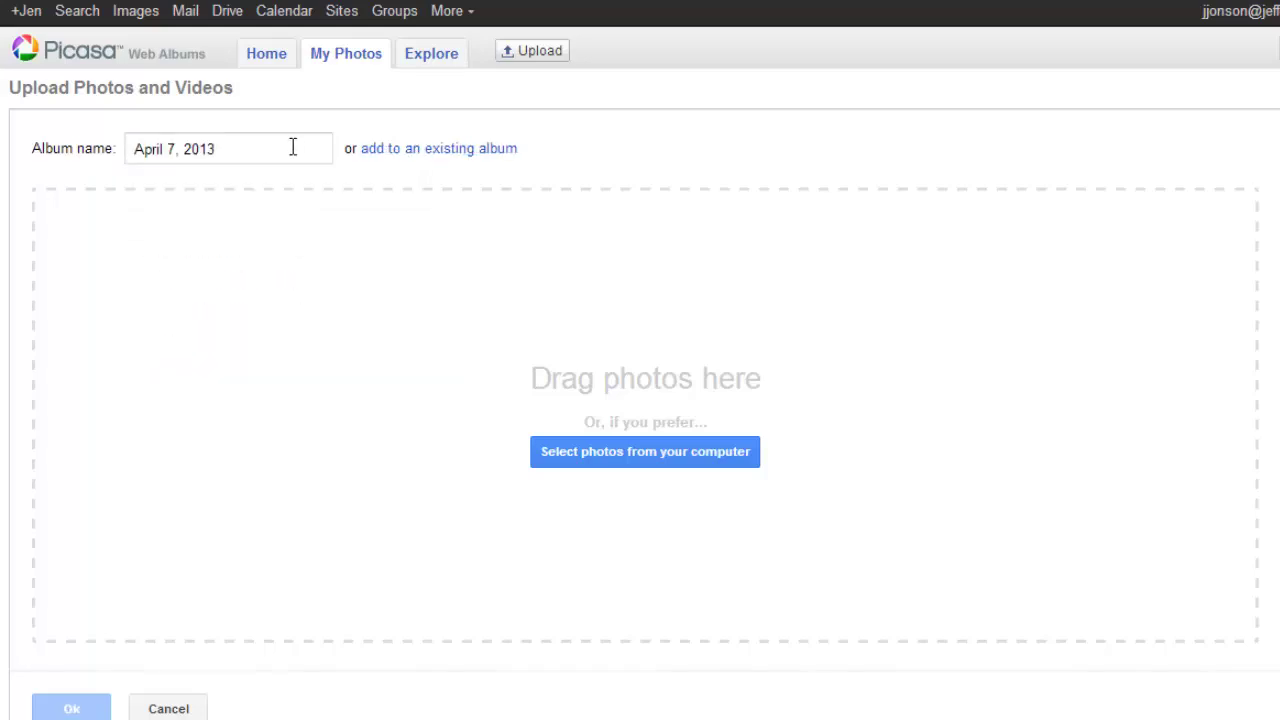
left_click_drag(291, 148, 60, 175)
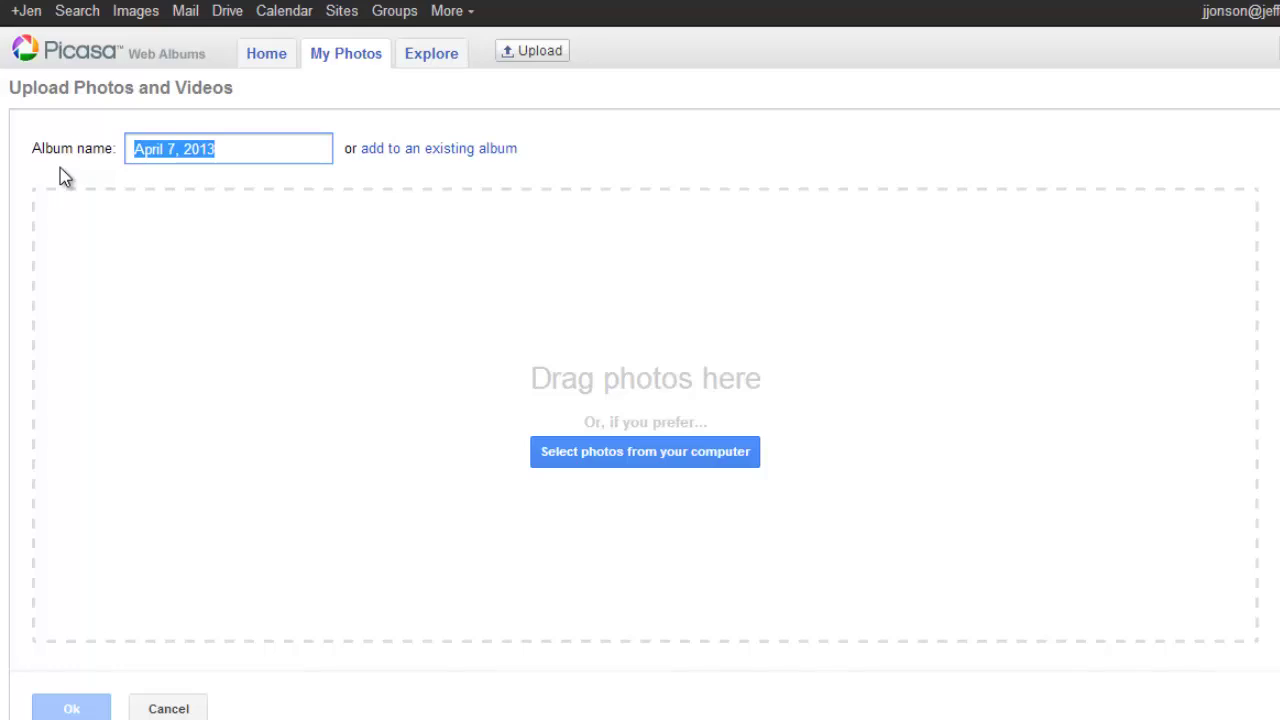
Name the album 'RVHS LMC' and upload the seven photos from 100_3644 to book clubs
type("RVHS LMC")
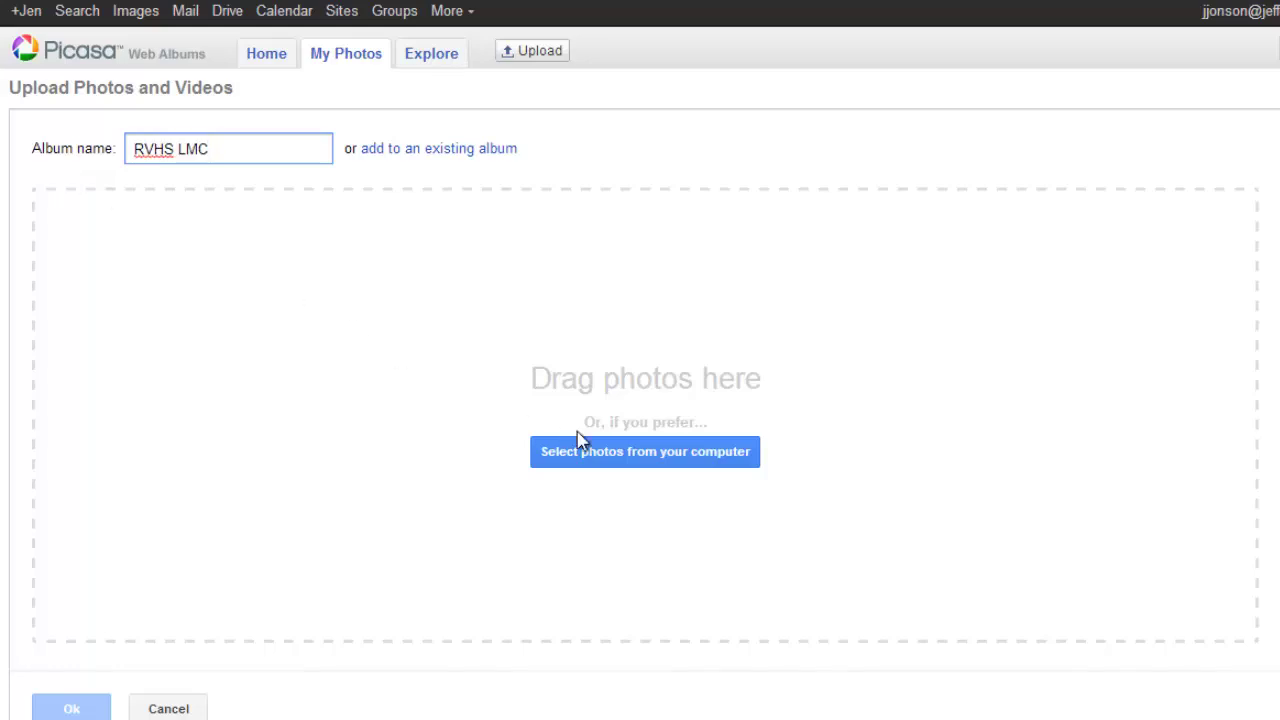
left_click(671, 461)
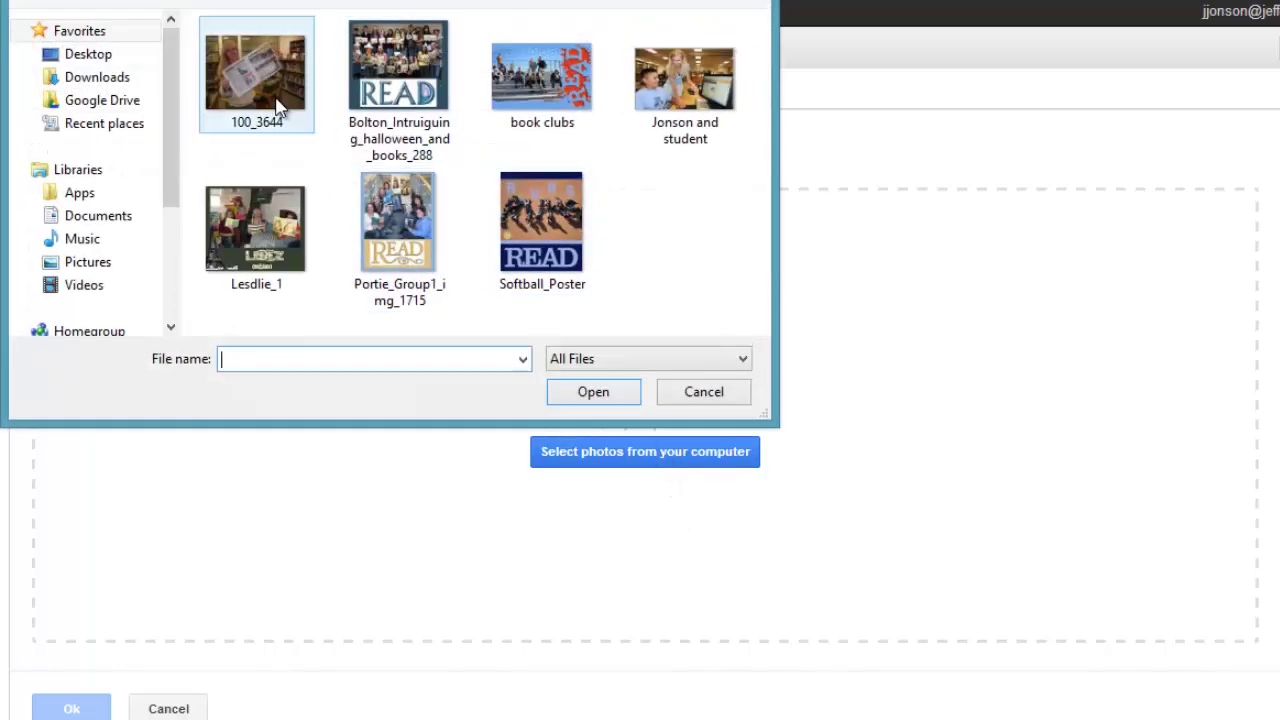
left_click(279, 108)
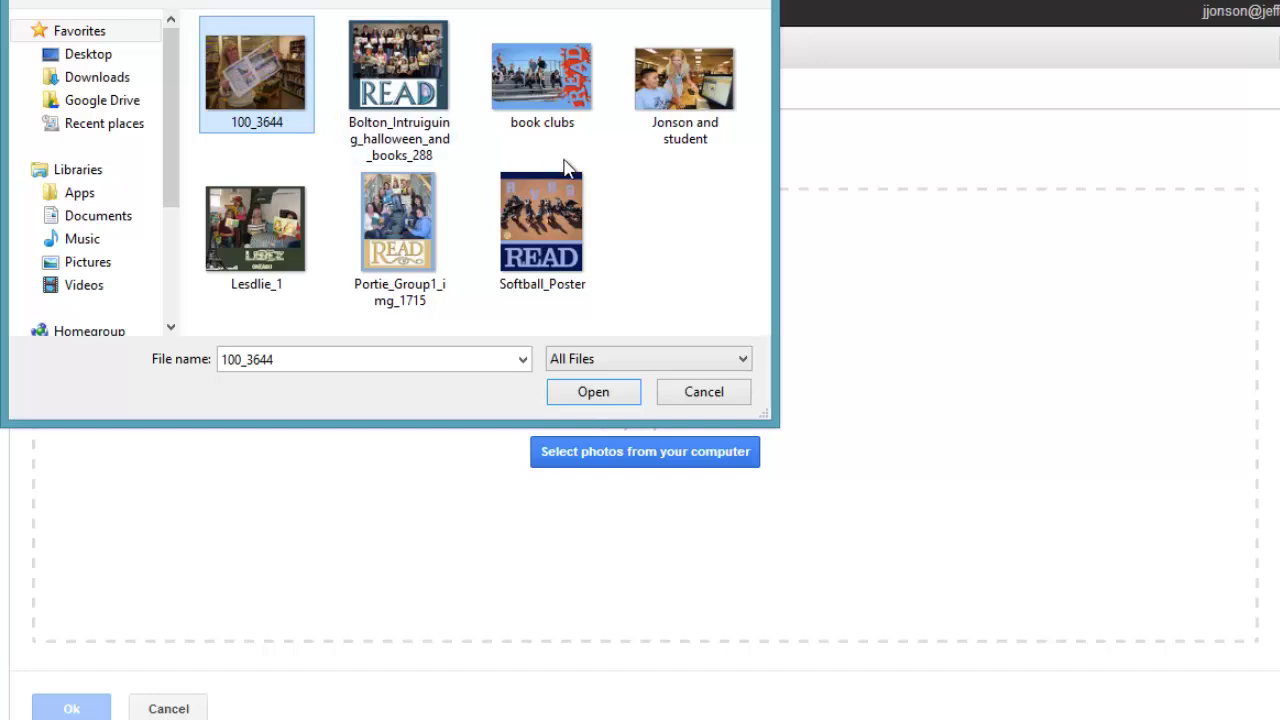
left_click(568, 228, "shift")
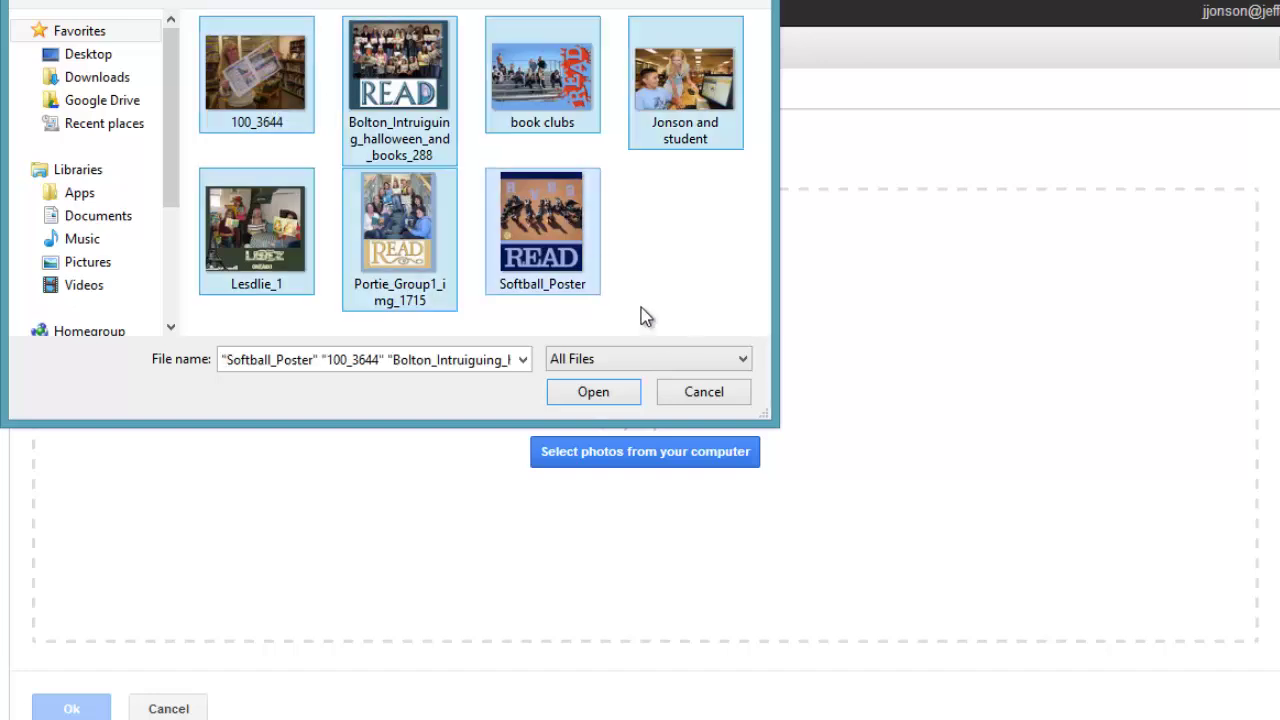
left_click(592, 393)
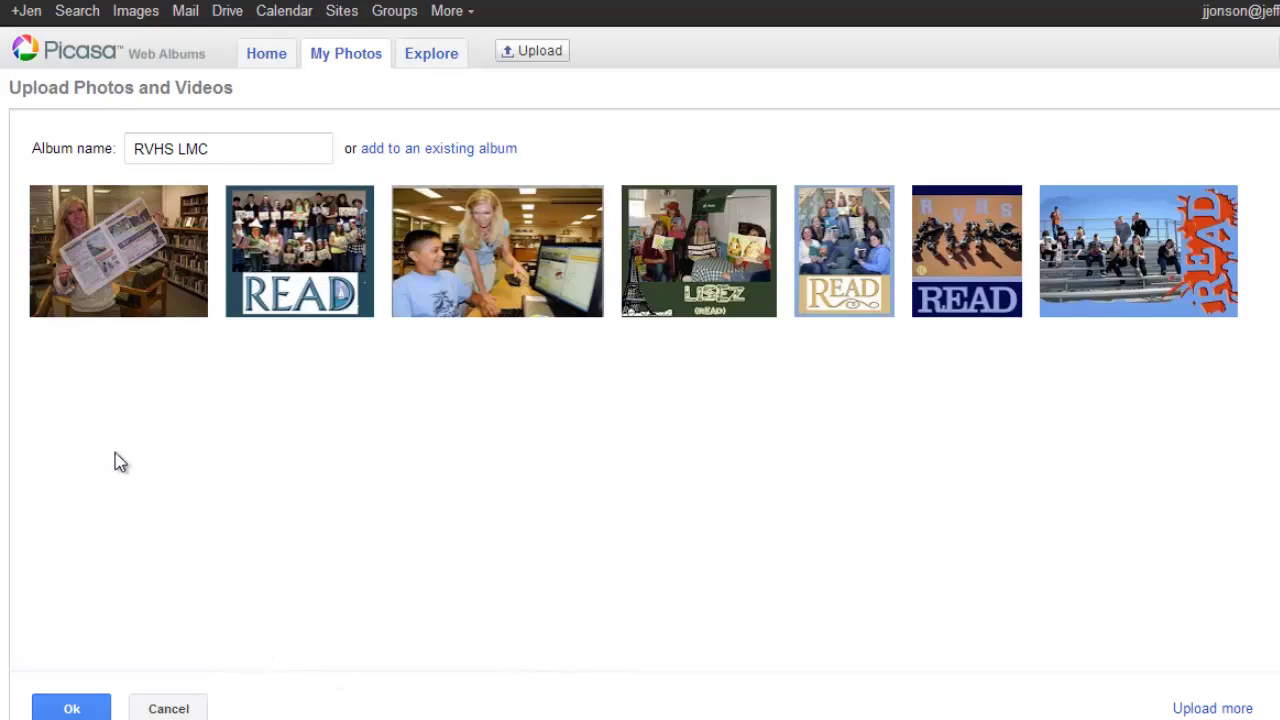
Caption photos 'RVHS in the News' and 'Bolton's Readers', then finish creating the album
mouse_move(142, 338)
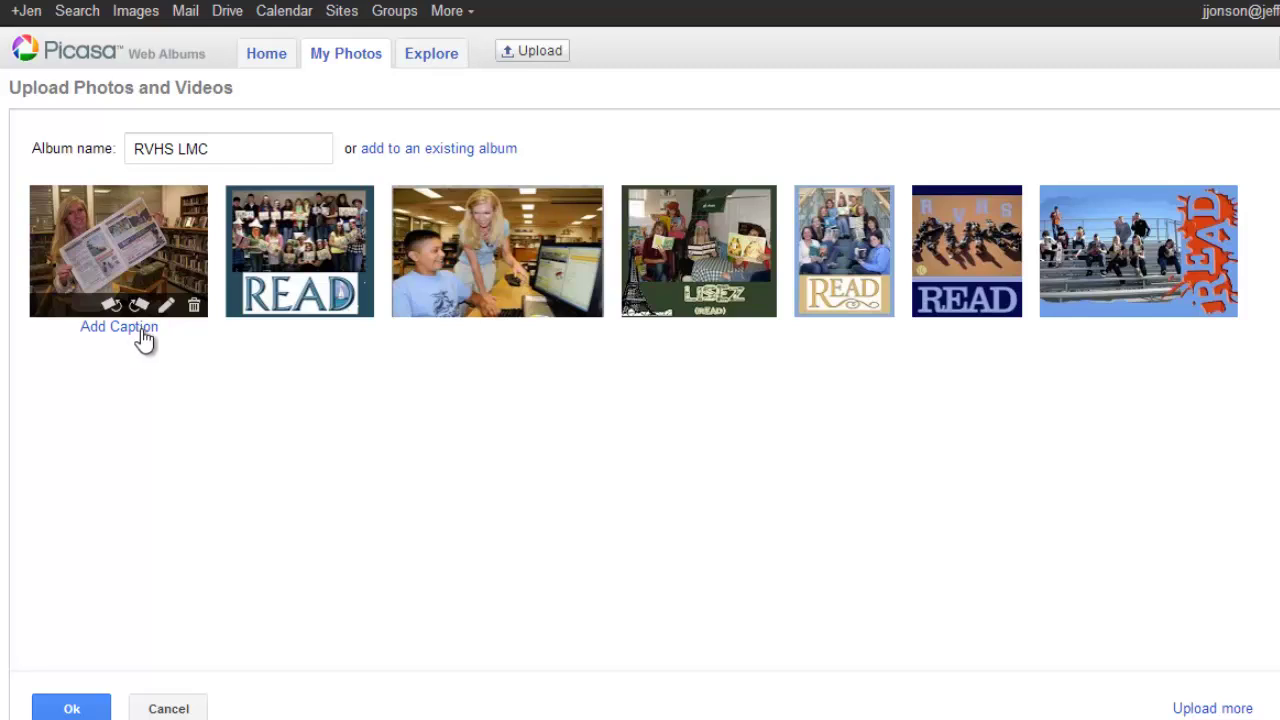
left_click(143, 330)
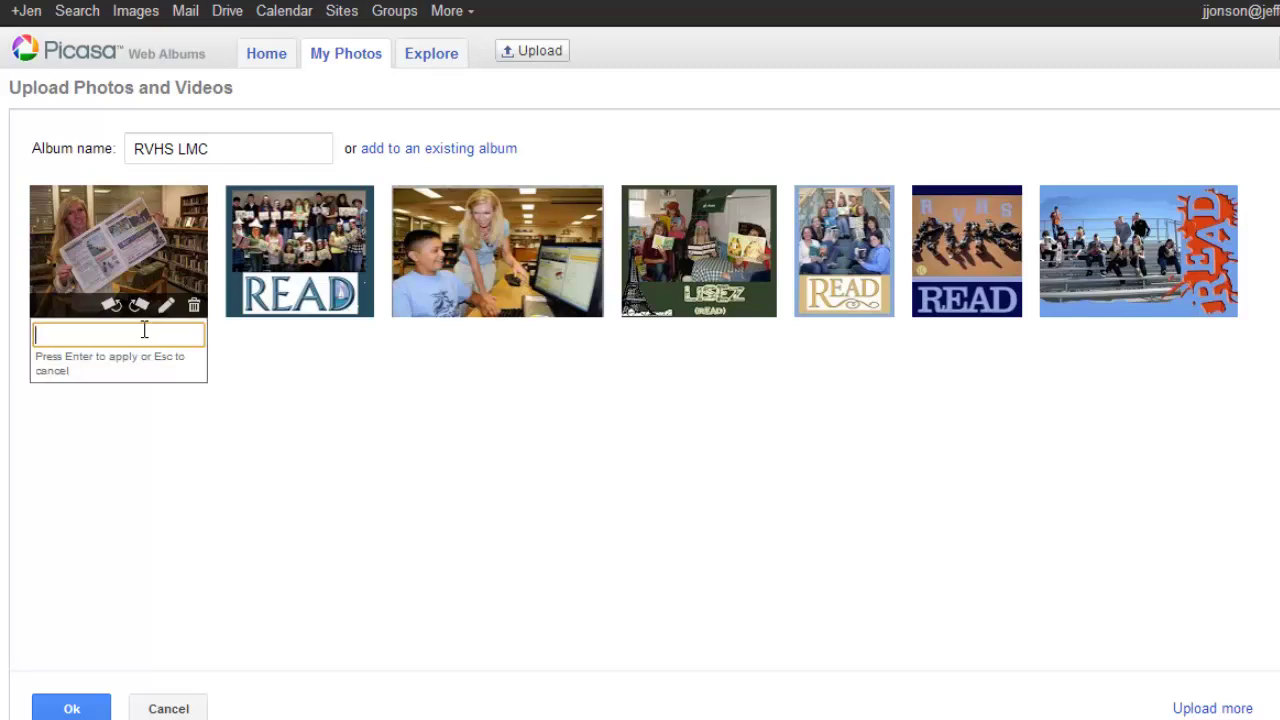
type("RVHS in the News")
key("Return")
left_click(293, 327)
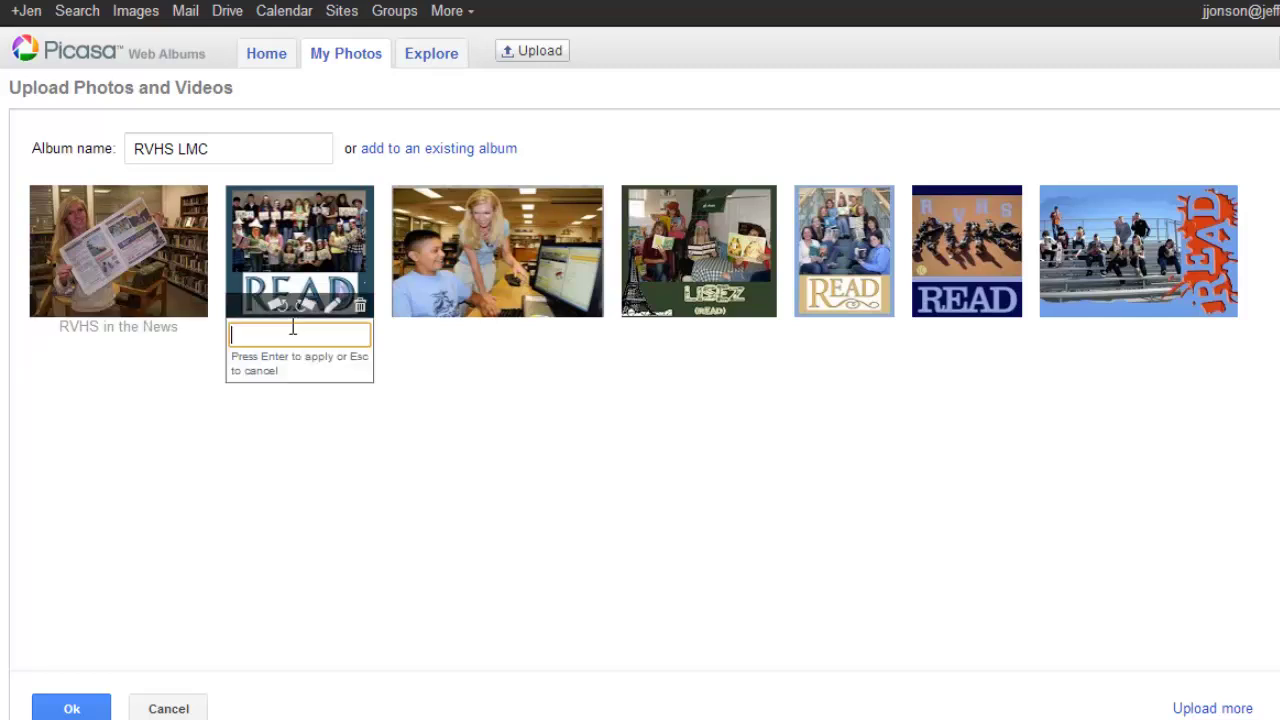
type("Bolton's Readers")
key("Return")
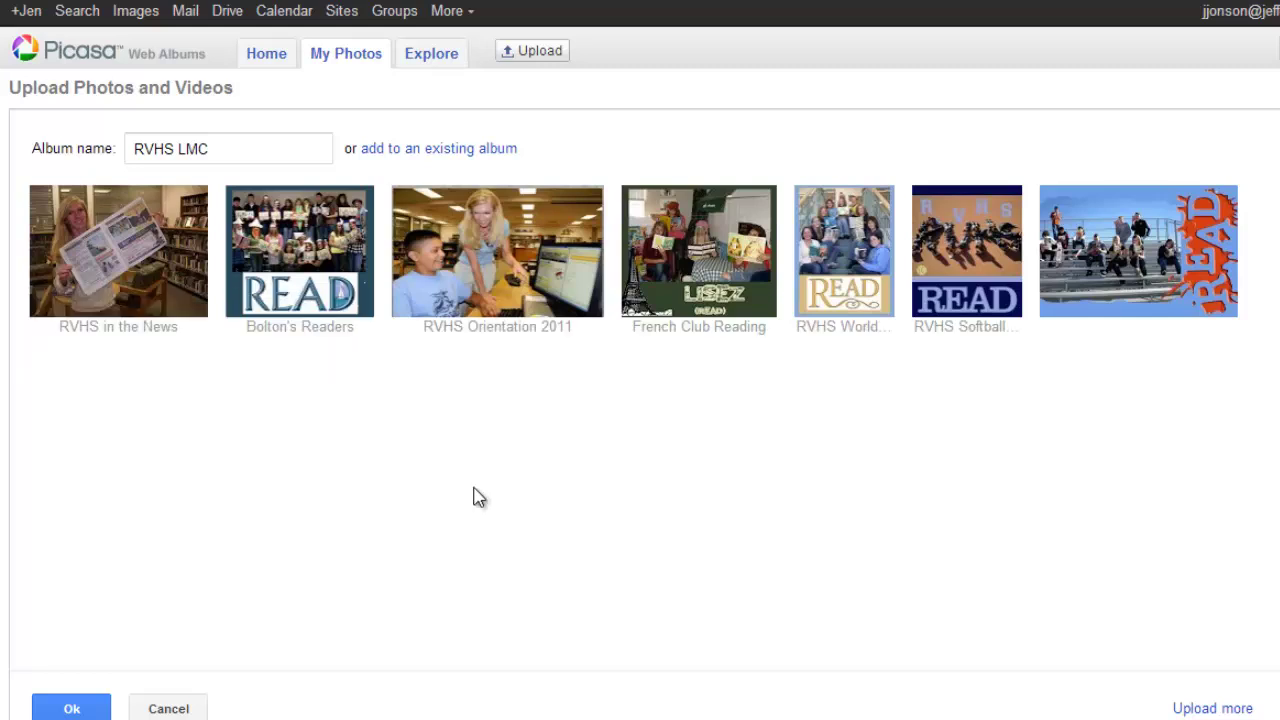
left_click(60, 710)
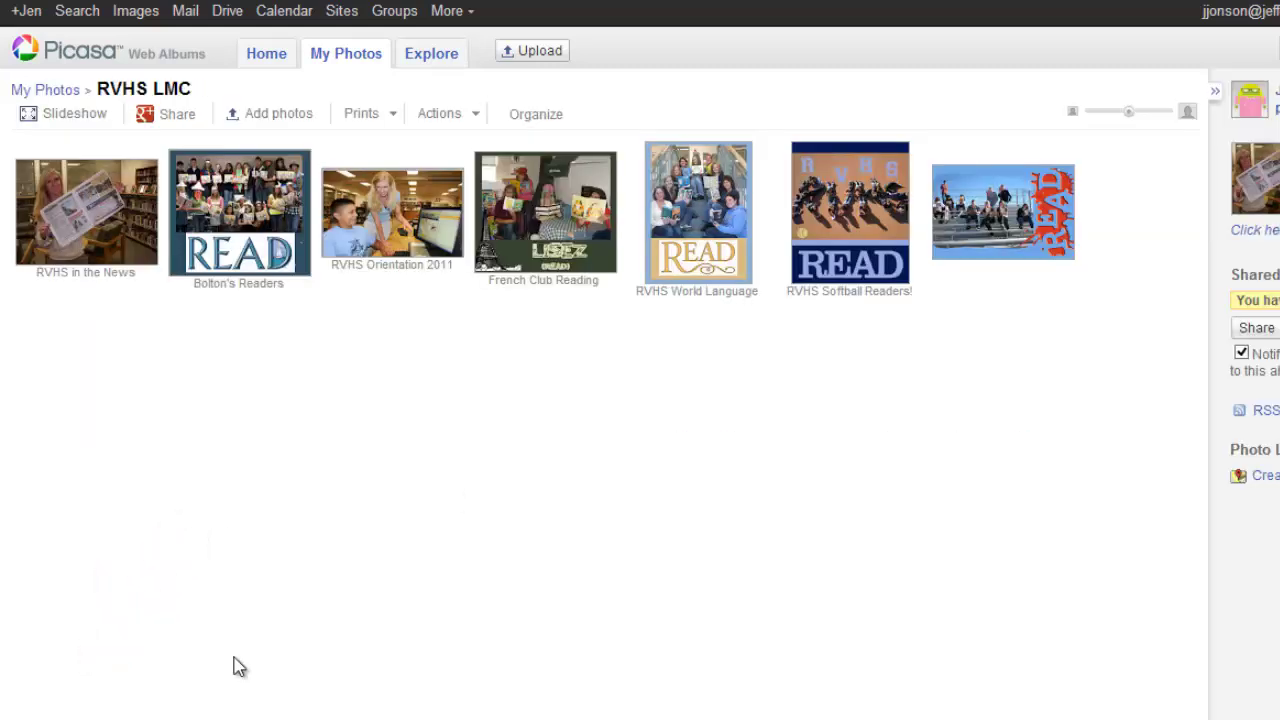
Open photo 7 of 7 and give it the caption 'RVHS Read 180 Readers'
left_click(1015, 233)
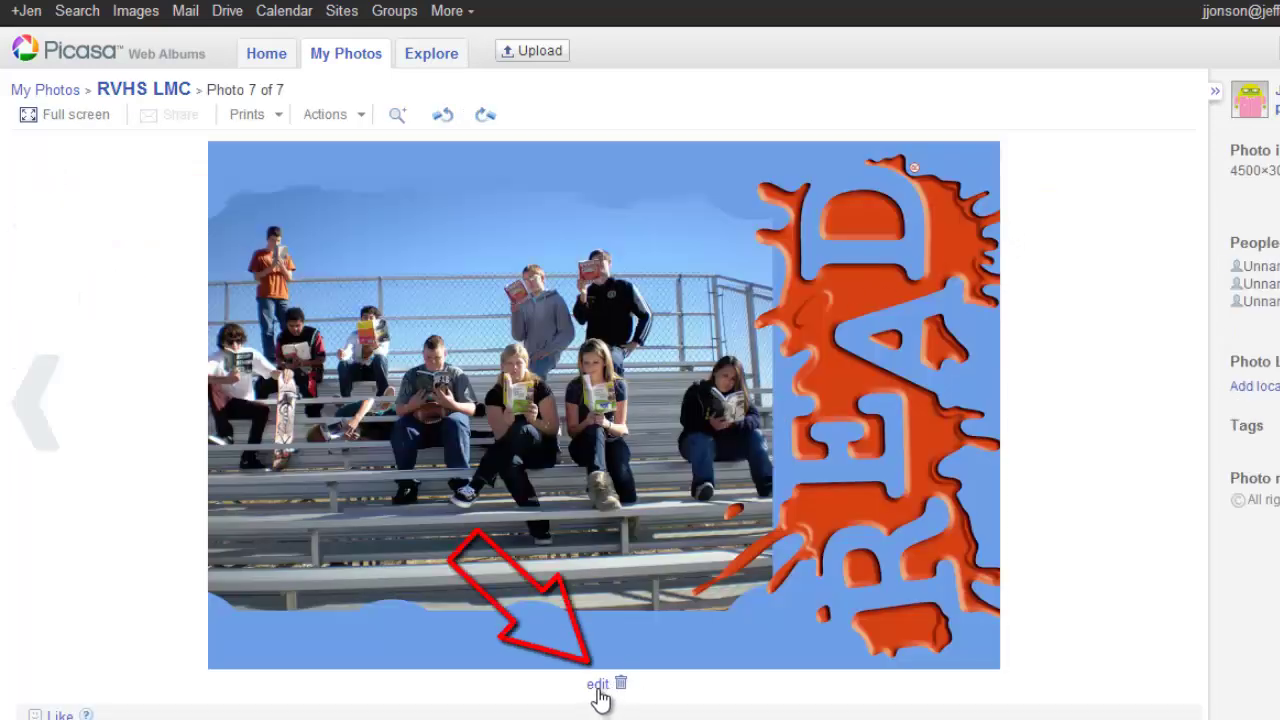
left_click(598, 685)
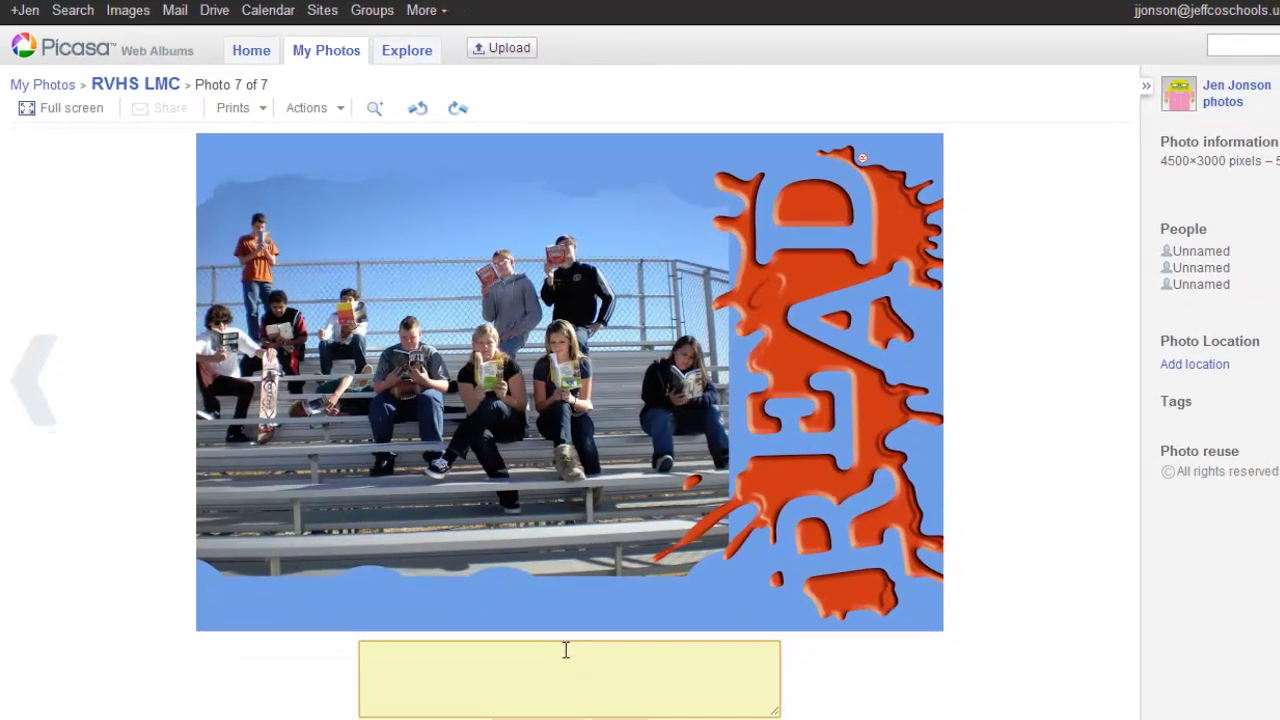
type("RVHS Read 180 Readers")
key("Return")
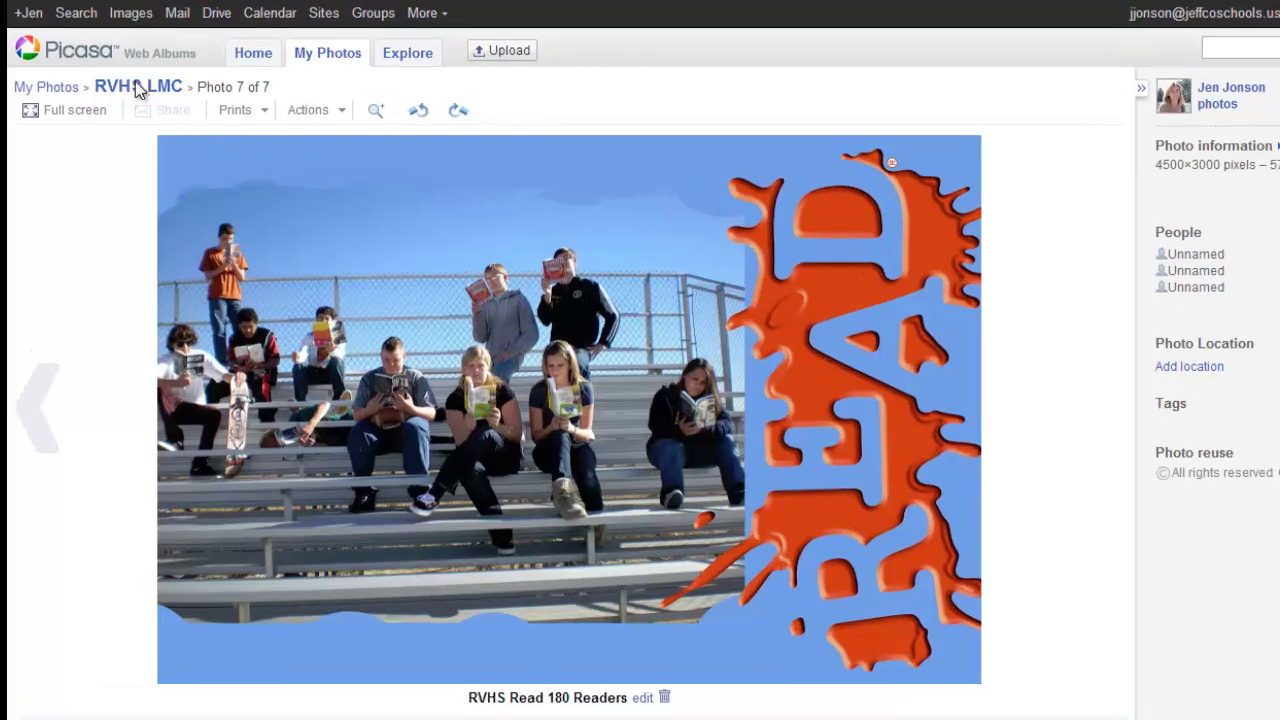
Return to the RVHS LMC album page via its breadcrumb link
left_click(140, 90)
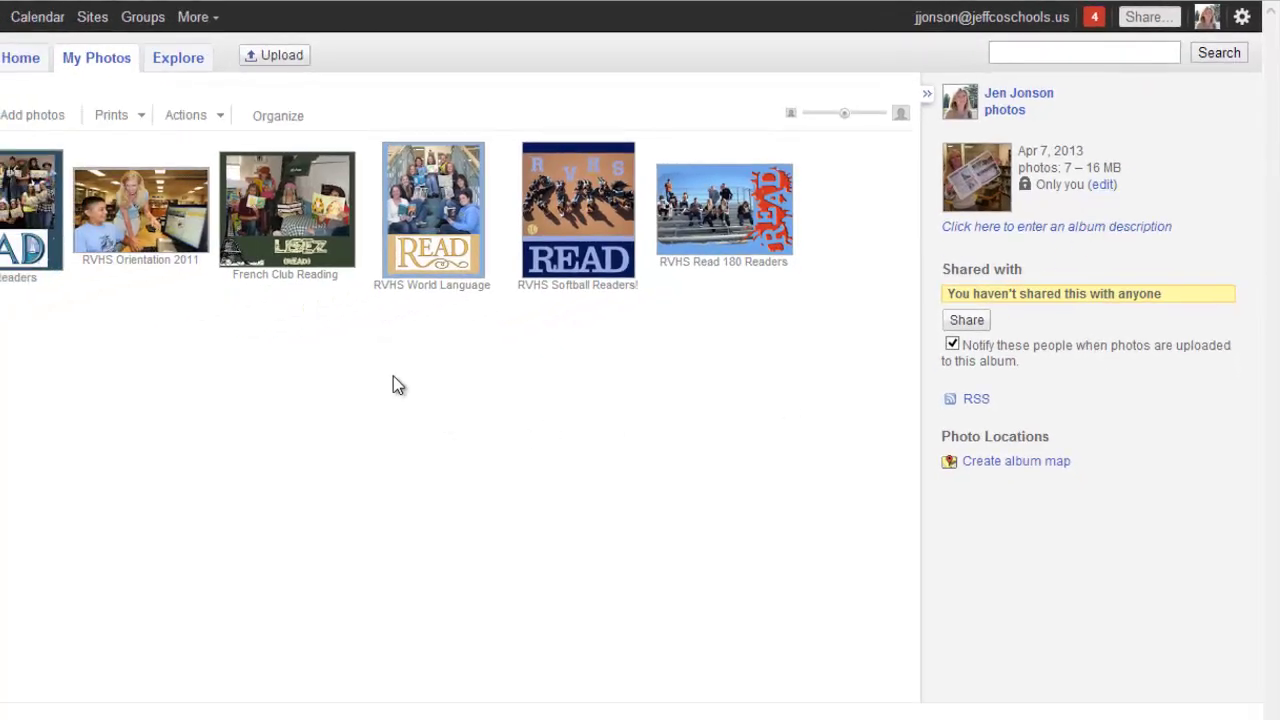
Change the RVHS LMC album's visibility to 'Limited, anyone with the link' and save
left_click(191, 117)
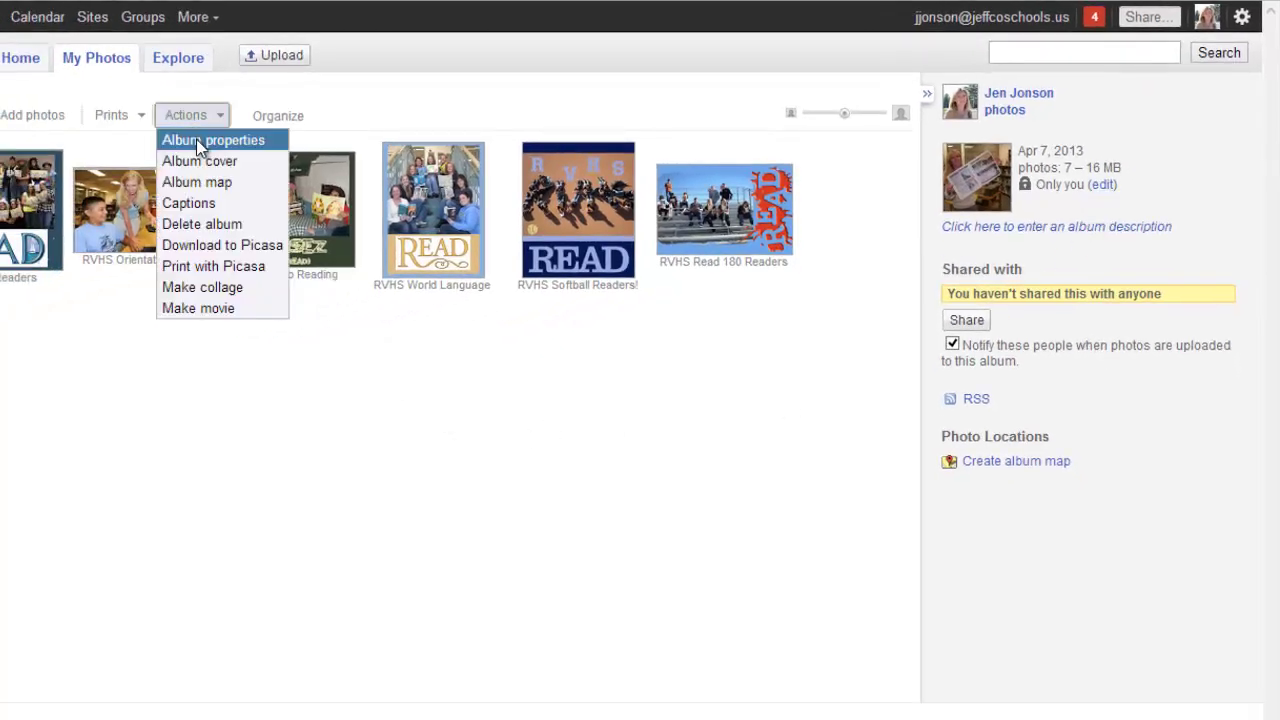
left_click(200, 147)
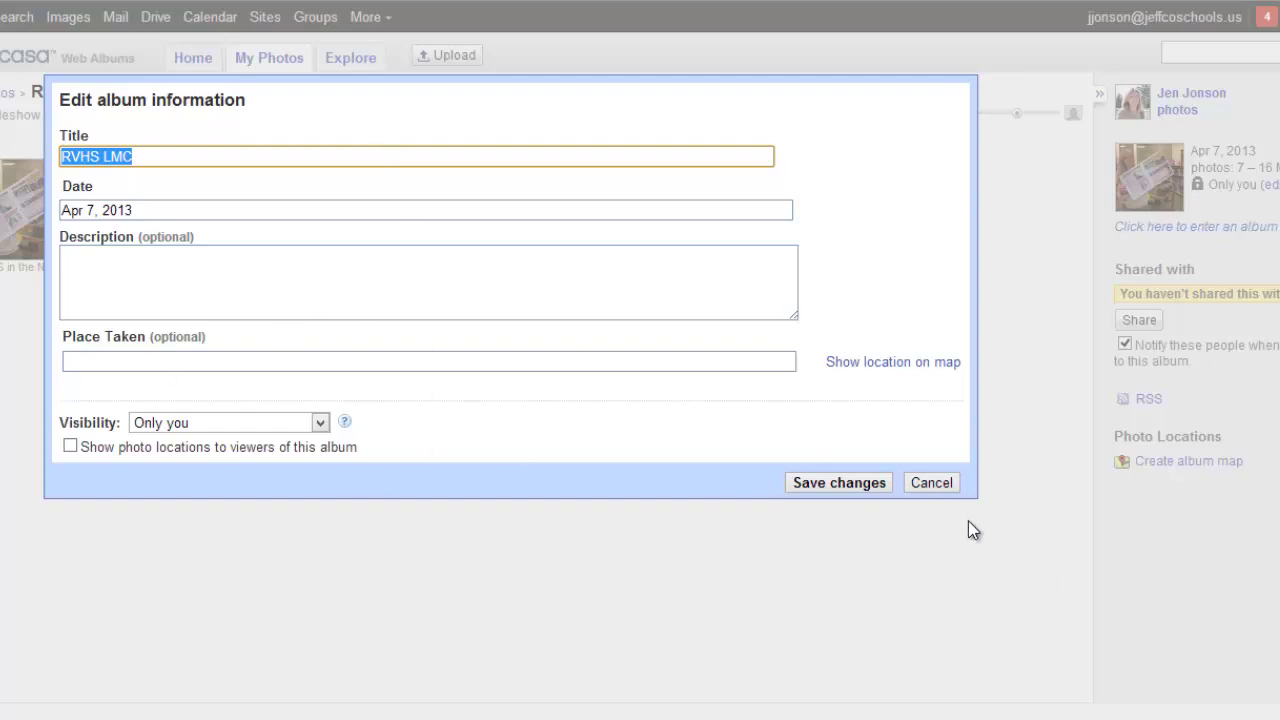
left_click(945, 484)
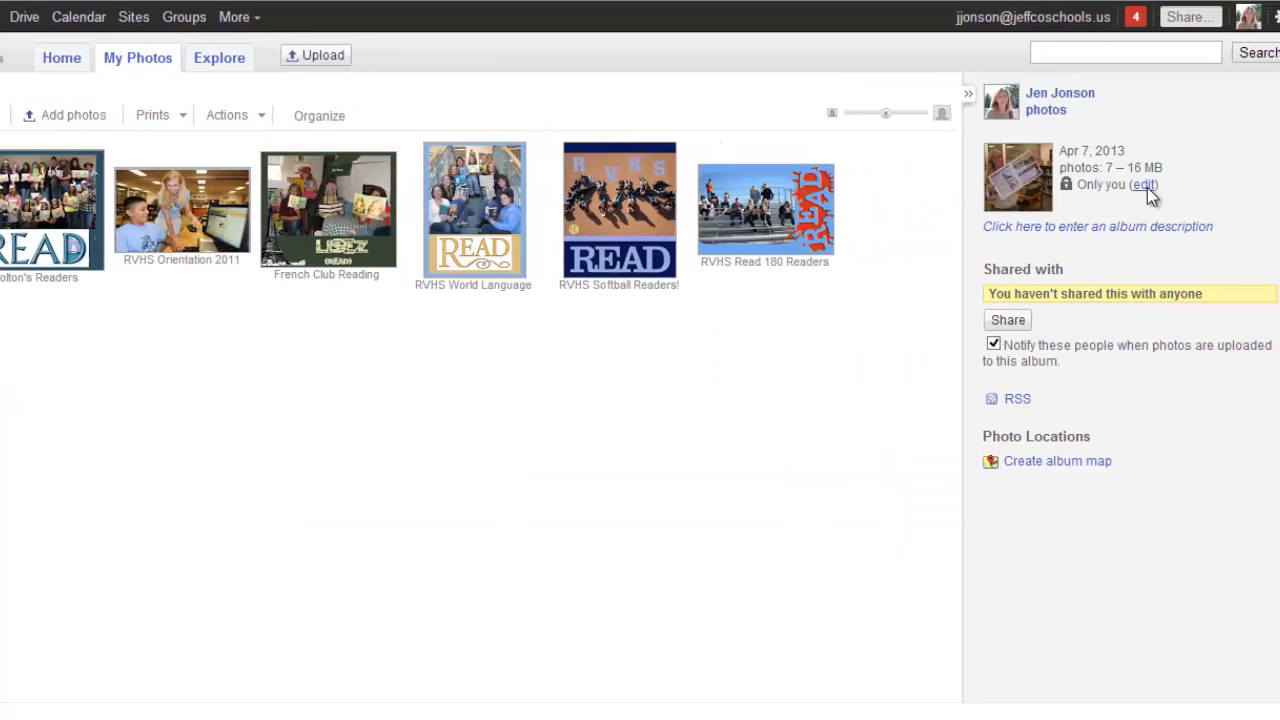
left_click(1144, 186)
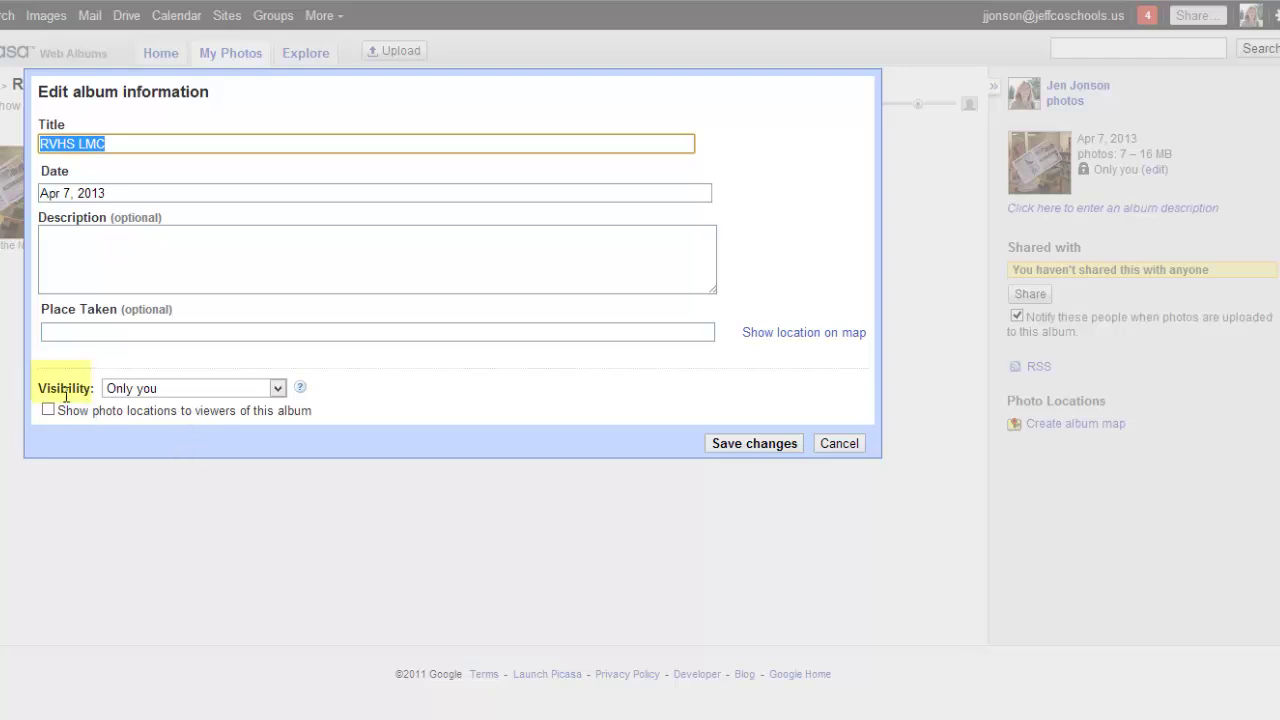
left_click(279, 390)
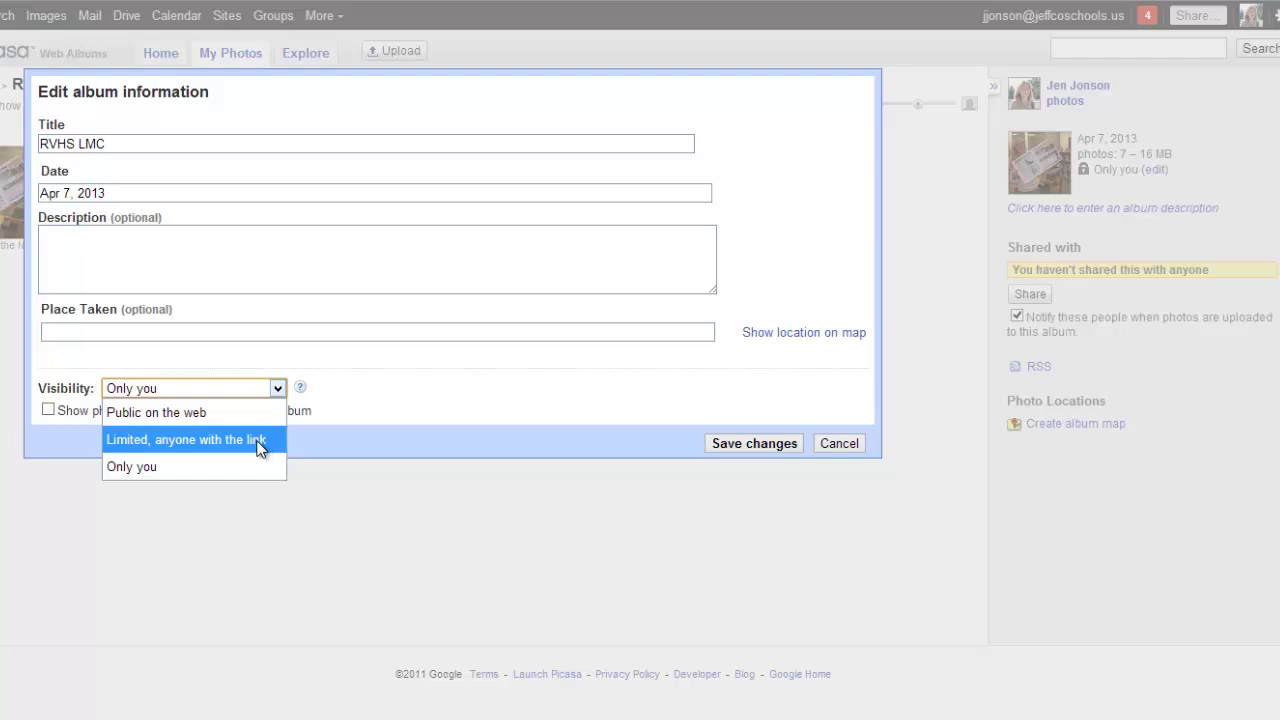
left_click(181, 440)
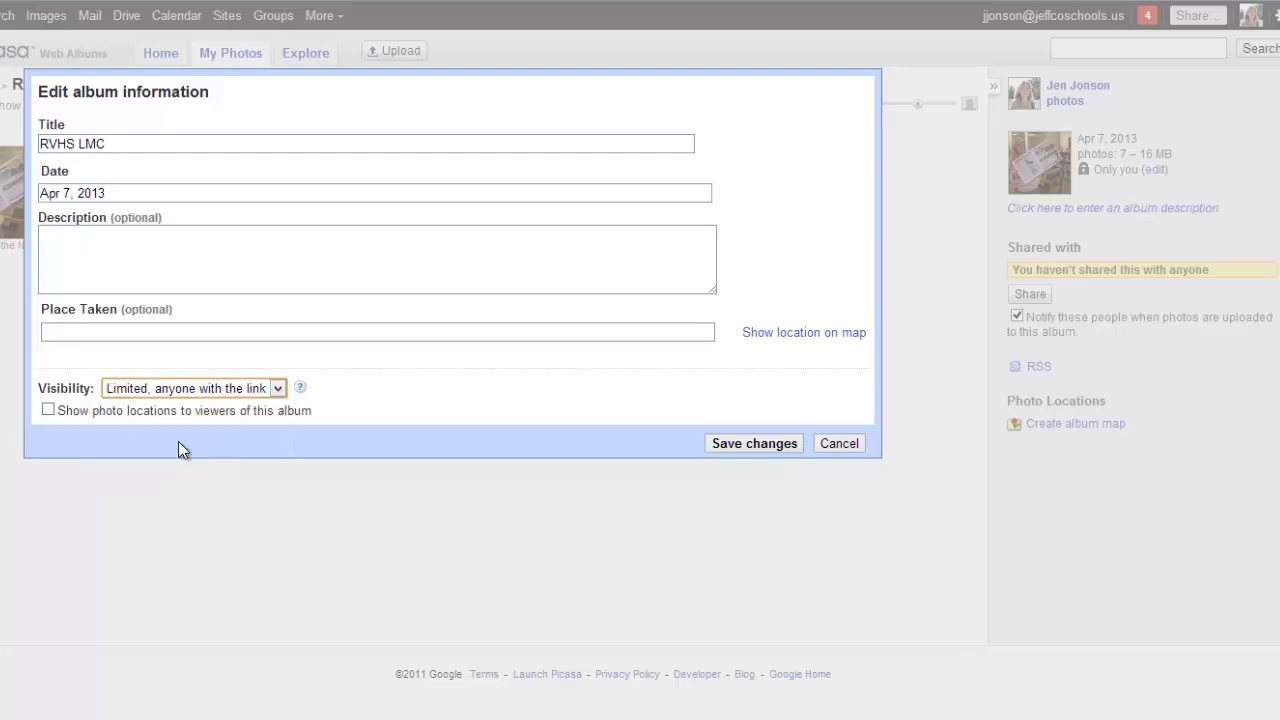
left_click(786, 448)
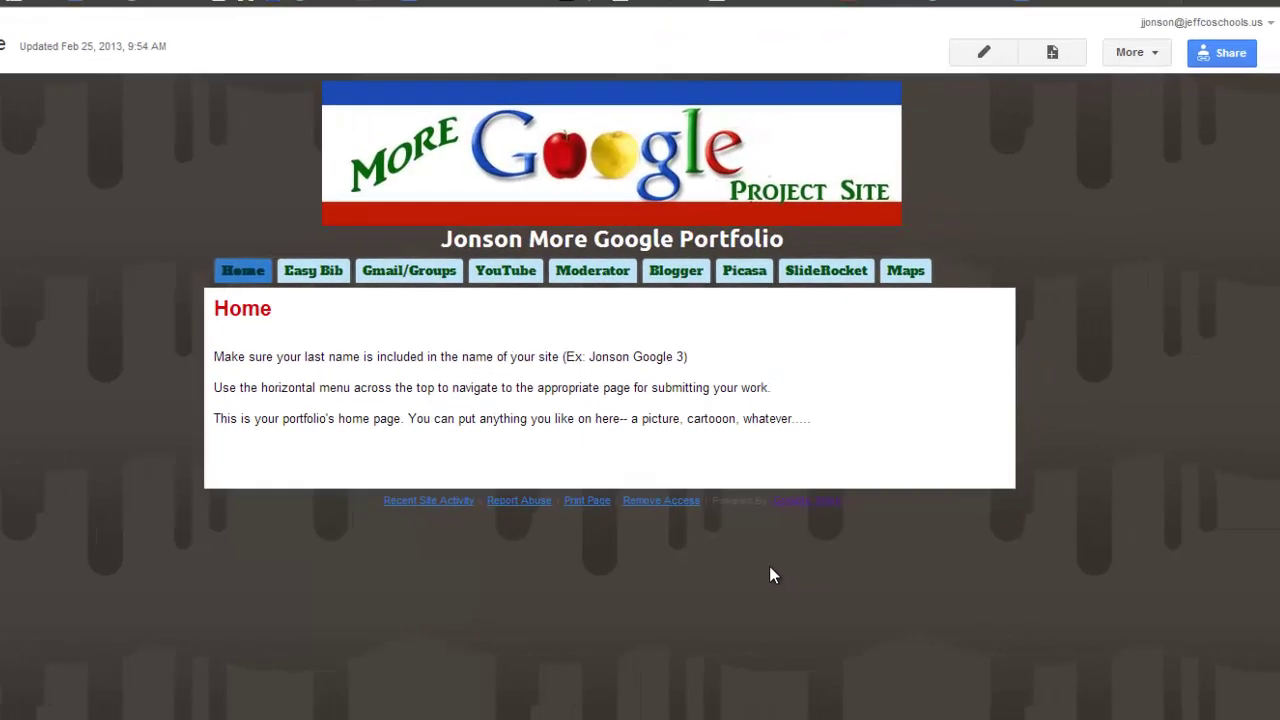
Open the site's Picasa page in edit mode and delete its placeholder instruction line
left_click(752, 279)
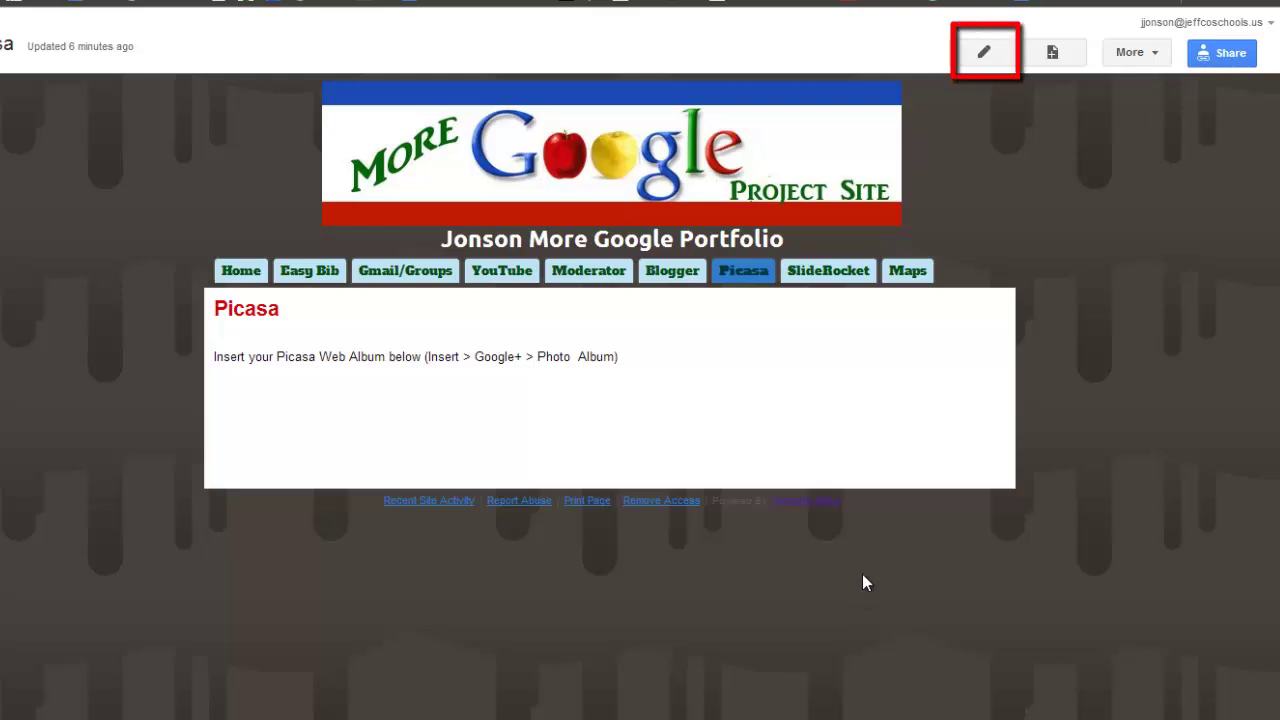
left_click(981, 52)
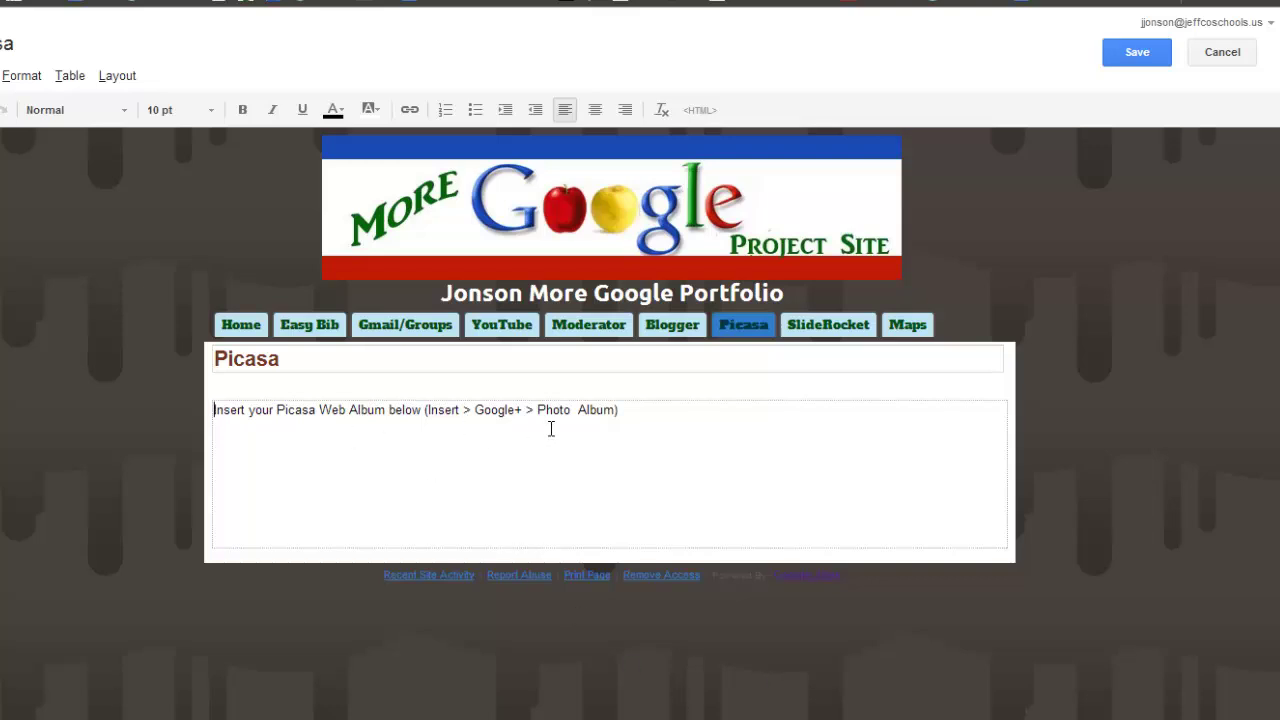
left_click_drag(721, 415, 157, 395)
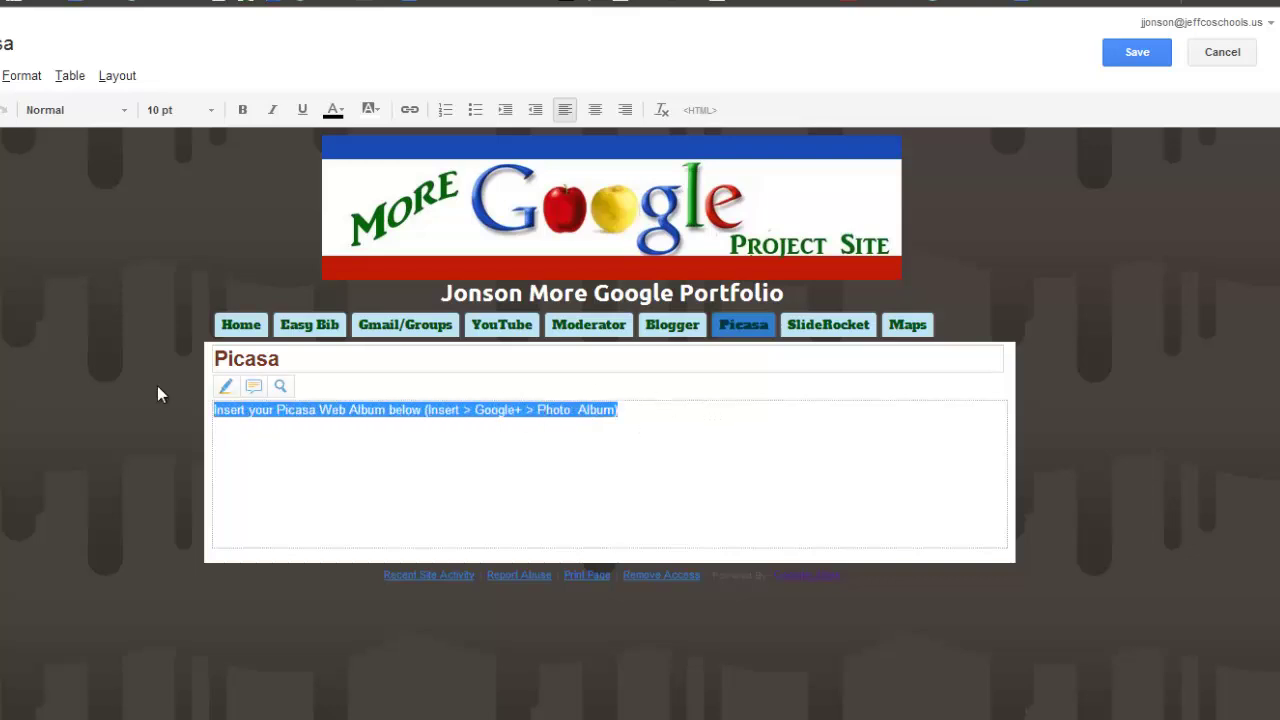
key("BackSpace")
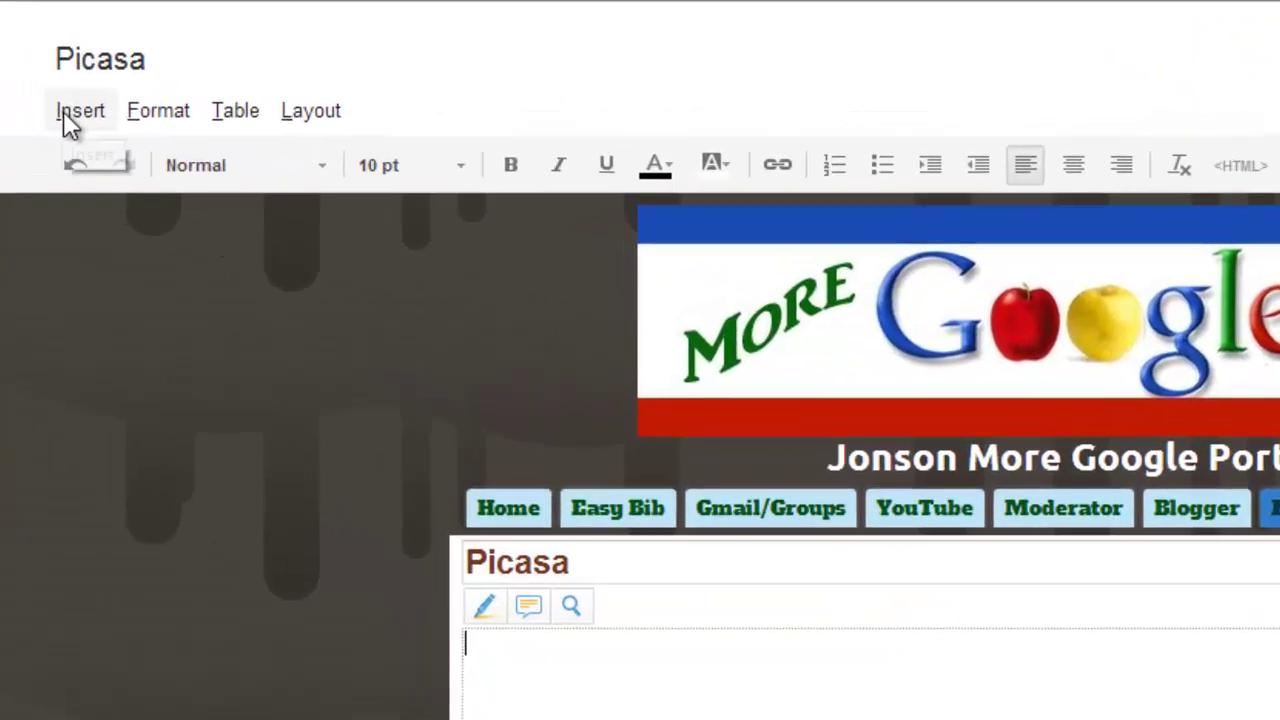
left_click(20, 89)
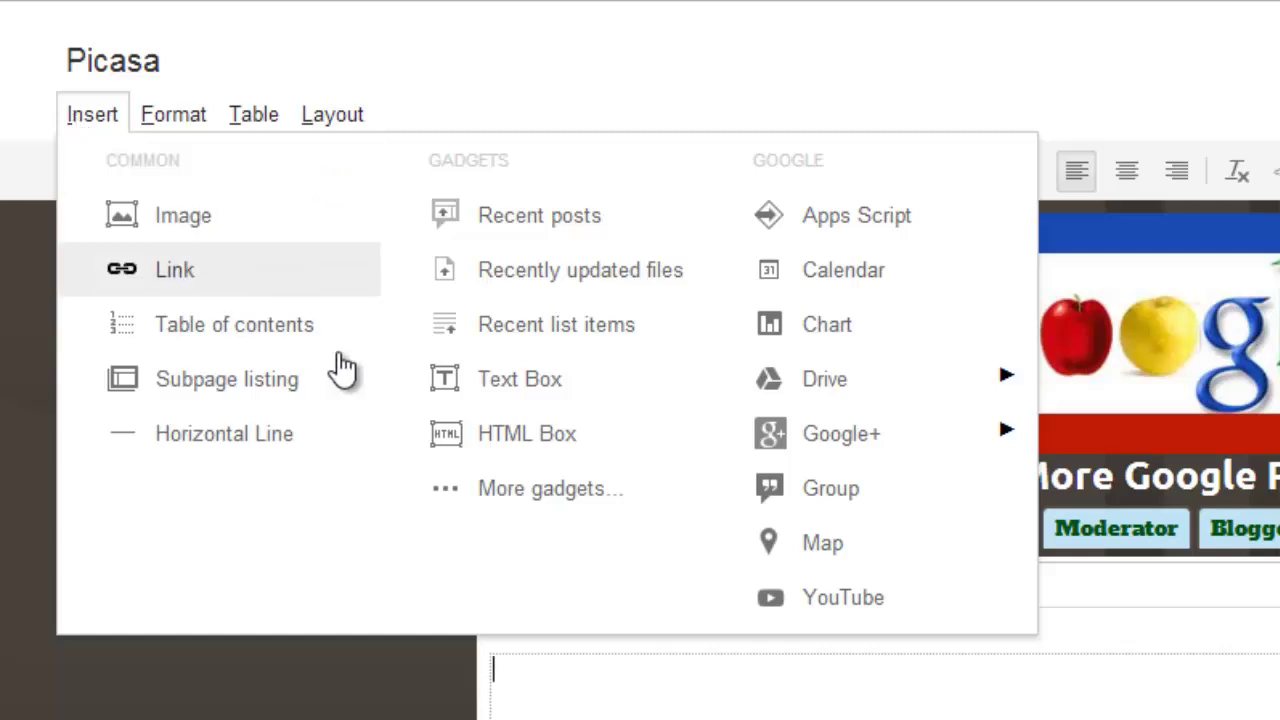
Insert a Google+ Photo Album and select the RVHS LMC album from the list
mouse_move(860, 451)
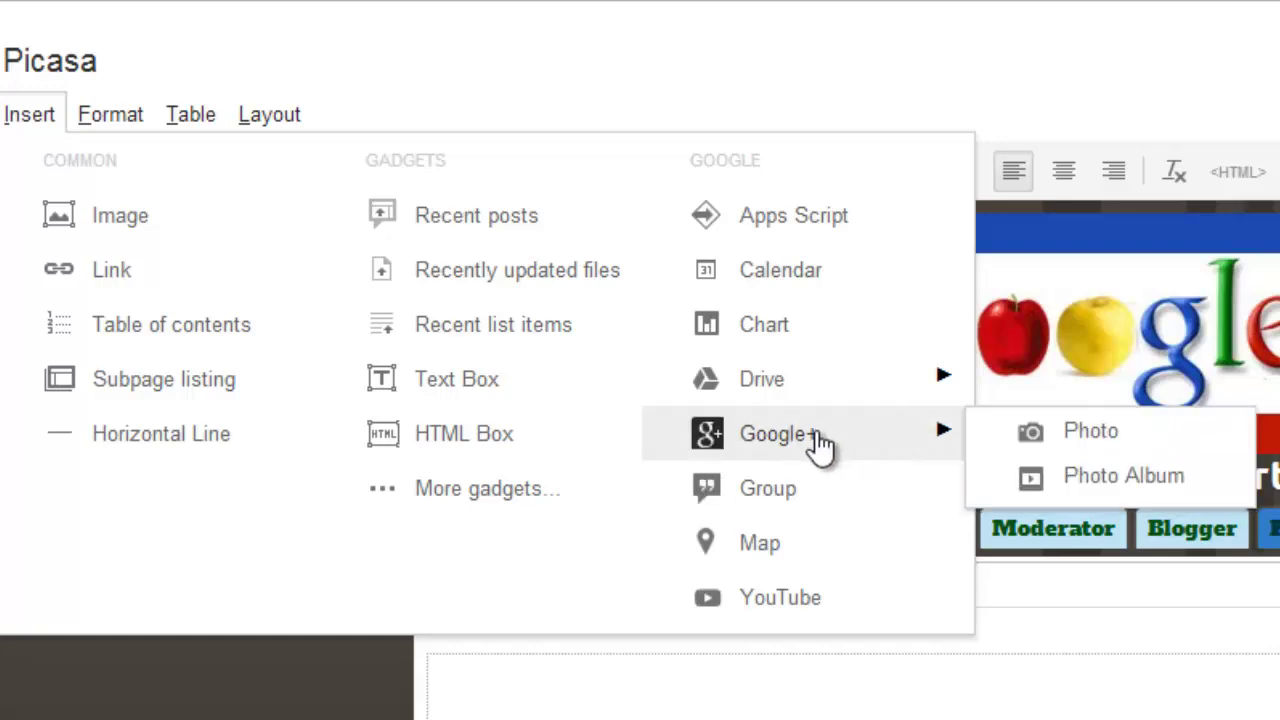
left_click(1115, 480)
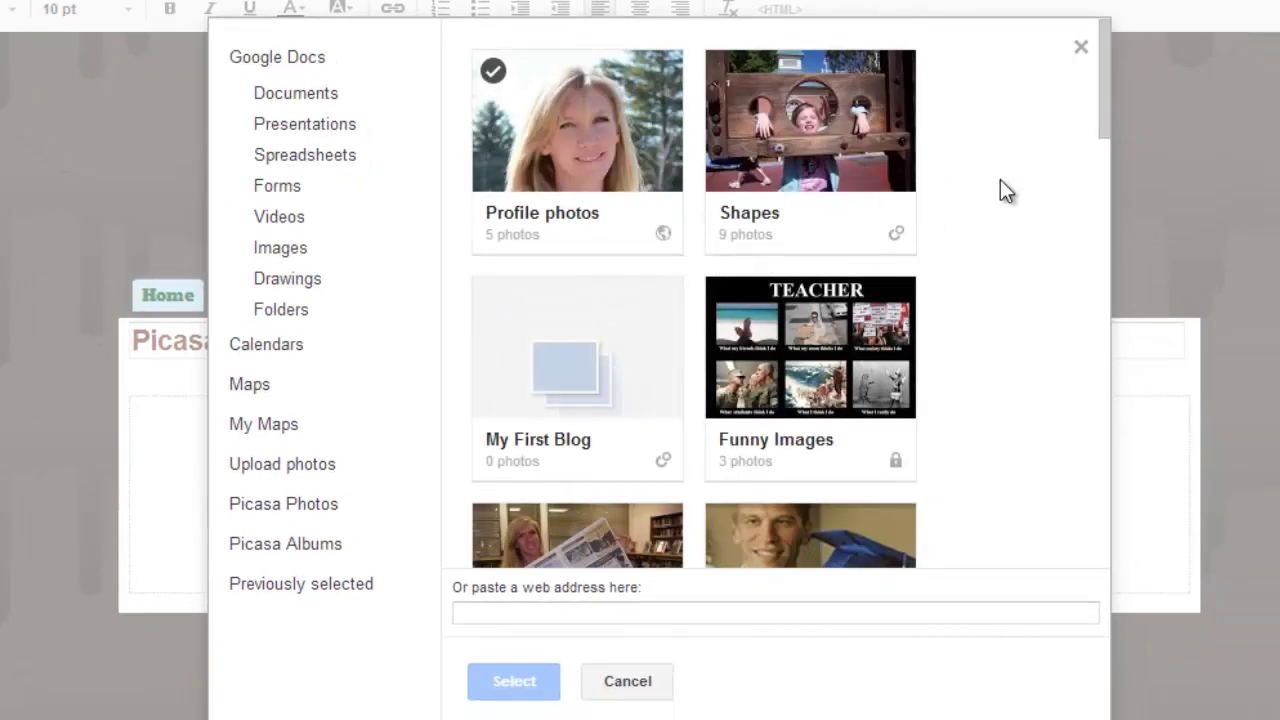
left_click_drag(1106, 111, 1118, 190)
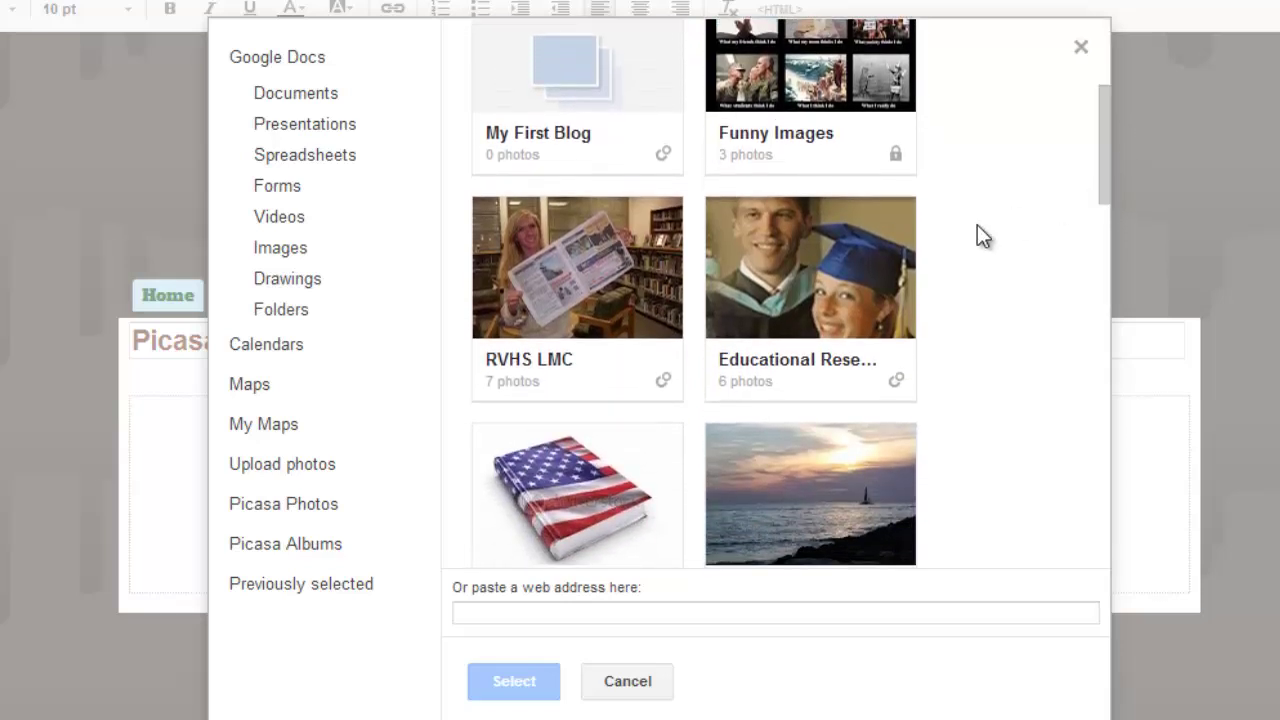
left_click(600, 312)
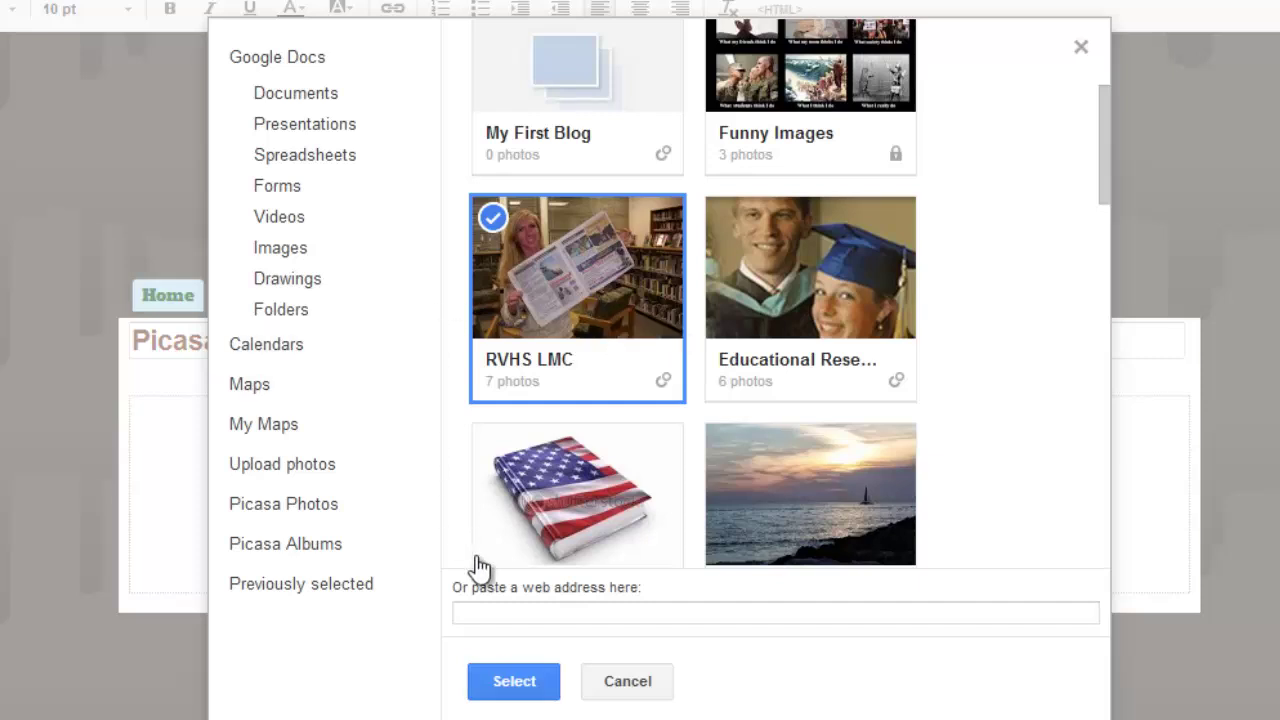
left_click(529, 683)
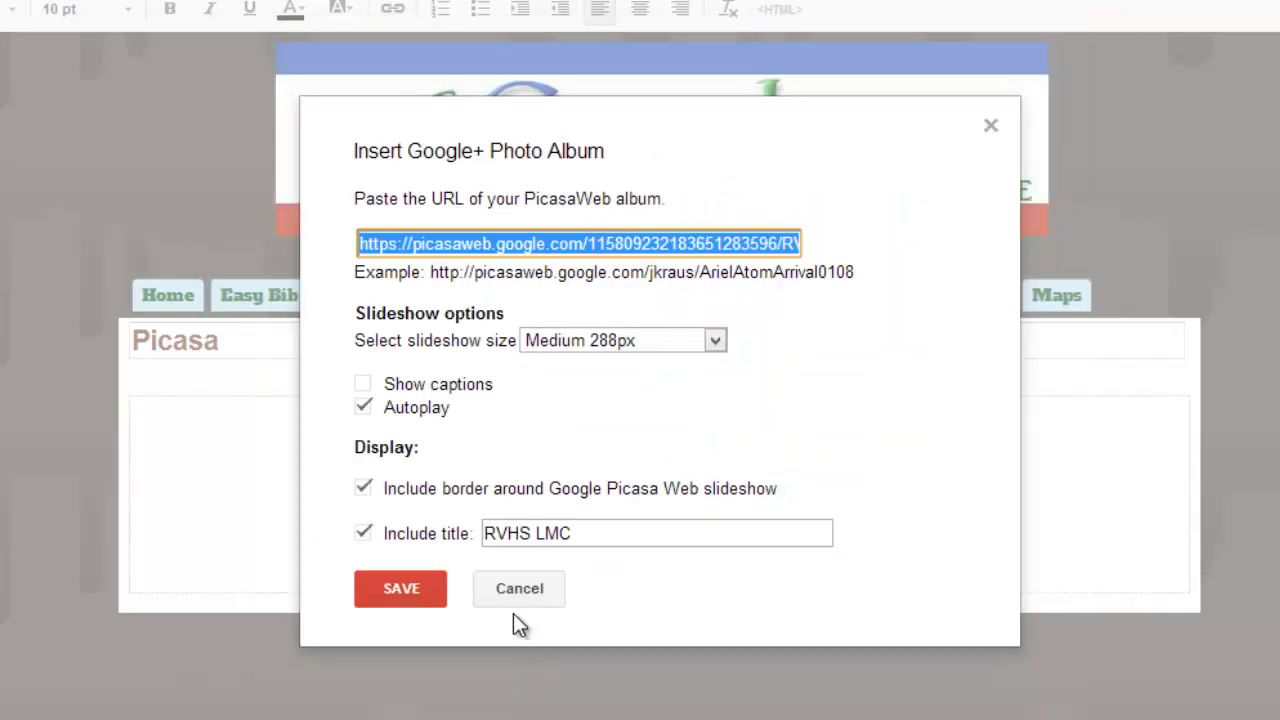
Insert RVHS LMC as a Large 400px autoplay slideshow, with border and title unchecked
left_click(366, 403)
left_click(364, 404)
left_click(716, 342)
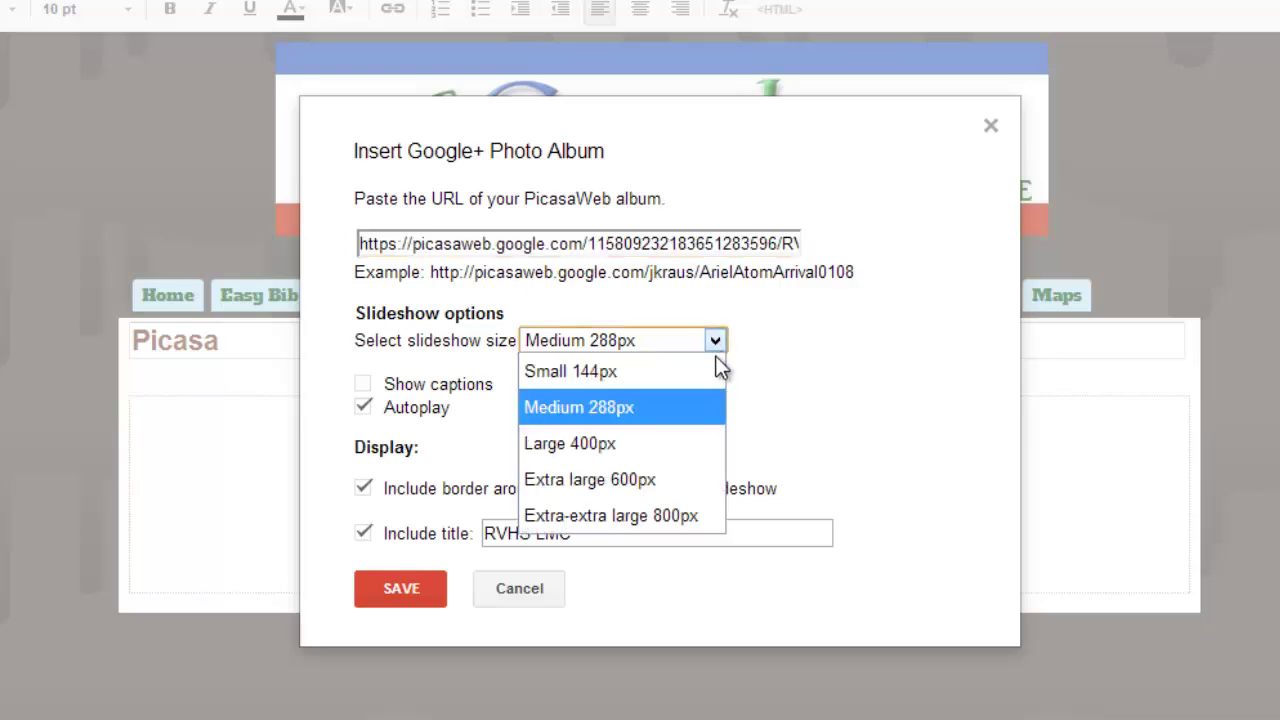
left_click(665, 445)
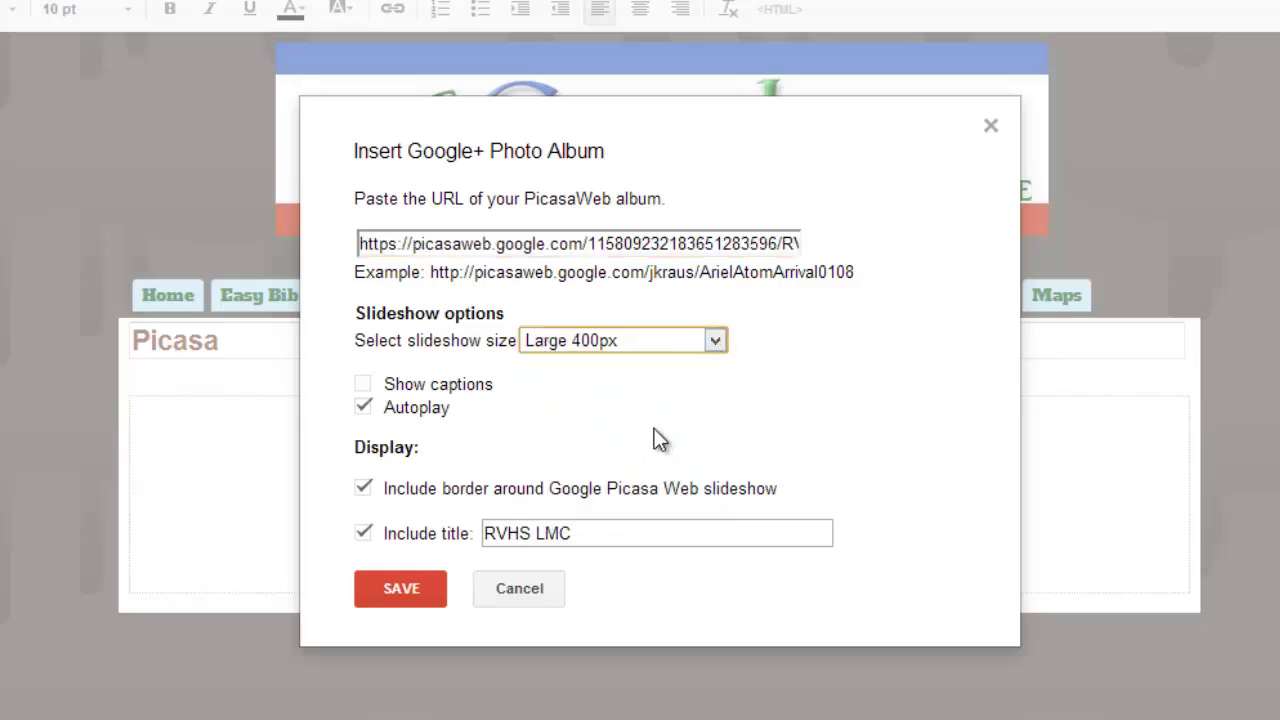
left_click(364, 490)
left_click(364, 534)
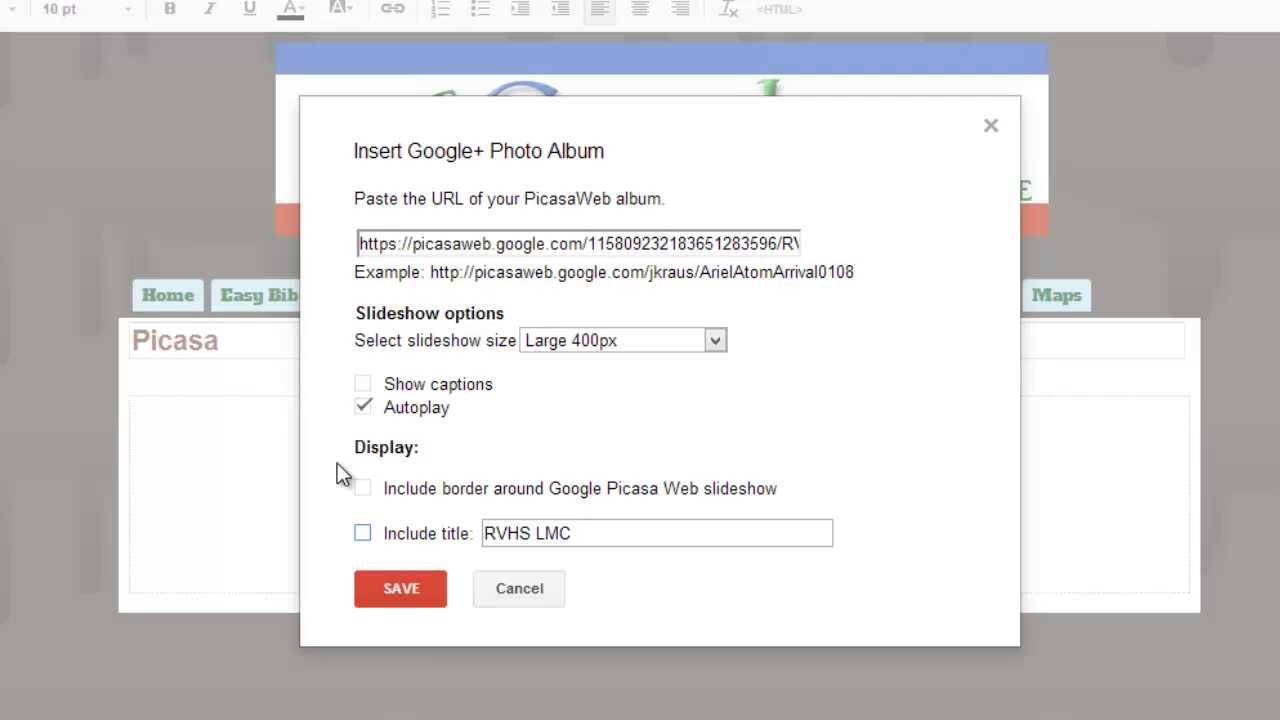
left_click(401, 590)
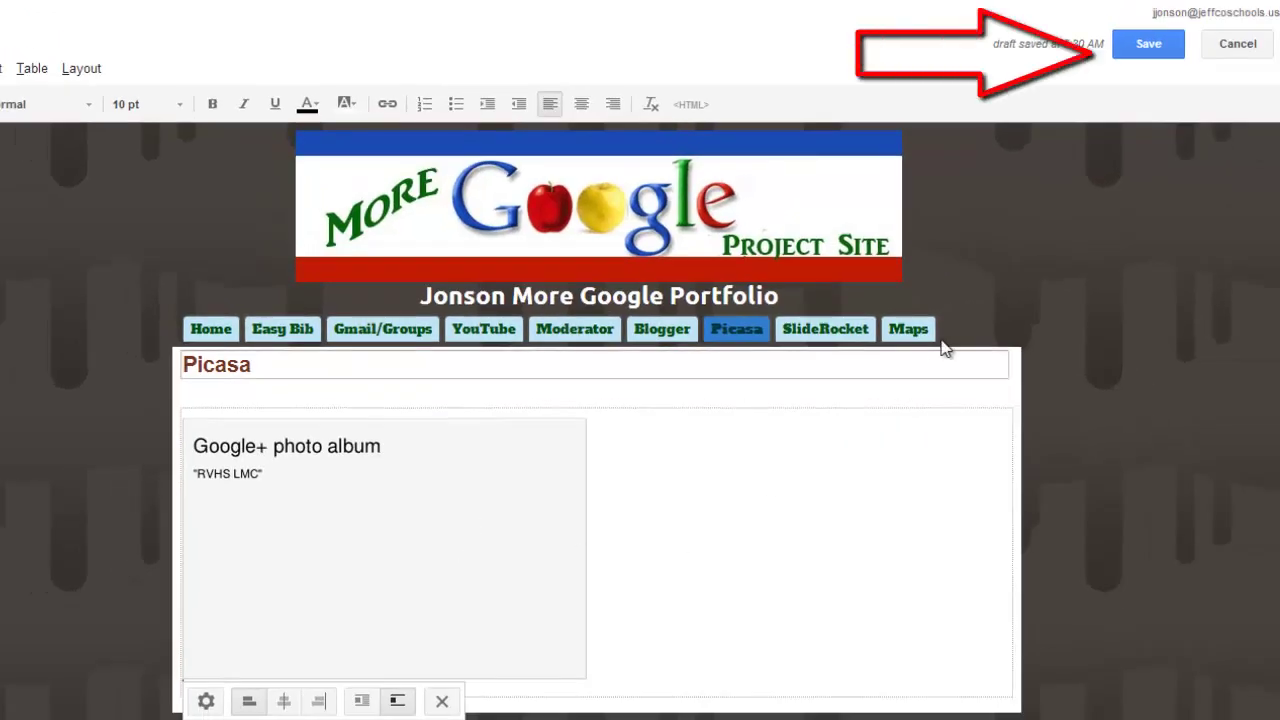
Save the Picasa page containing the embedded RVHS LMC slideshow
left_click(1134, 52)
left_click(1134, 49)
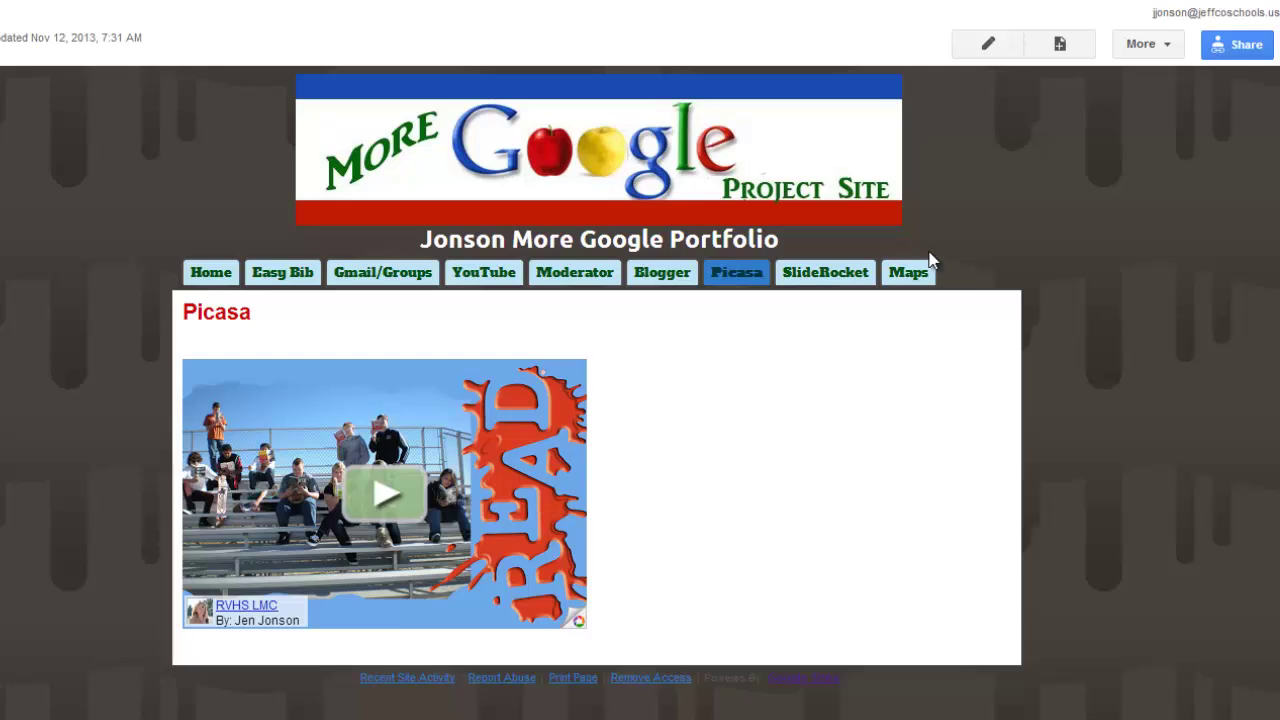
Resize the embedded album to Extra large 600px, align it center, and re-save the page
left_click(990, 45)
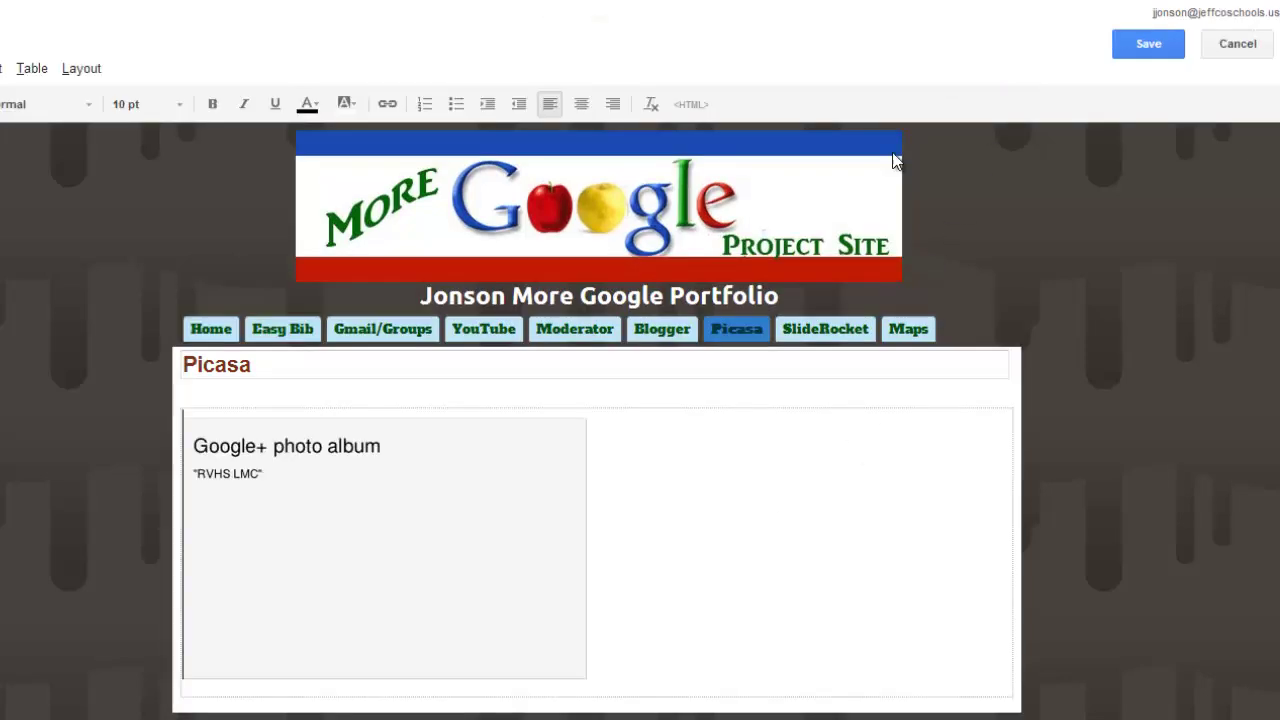
left_click(323, 546)
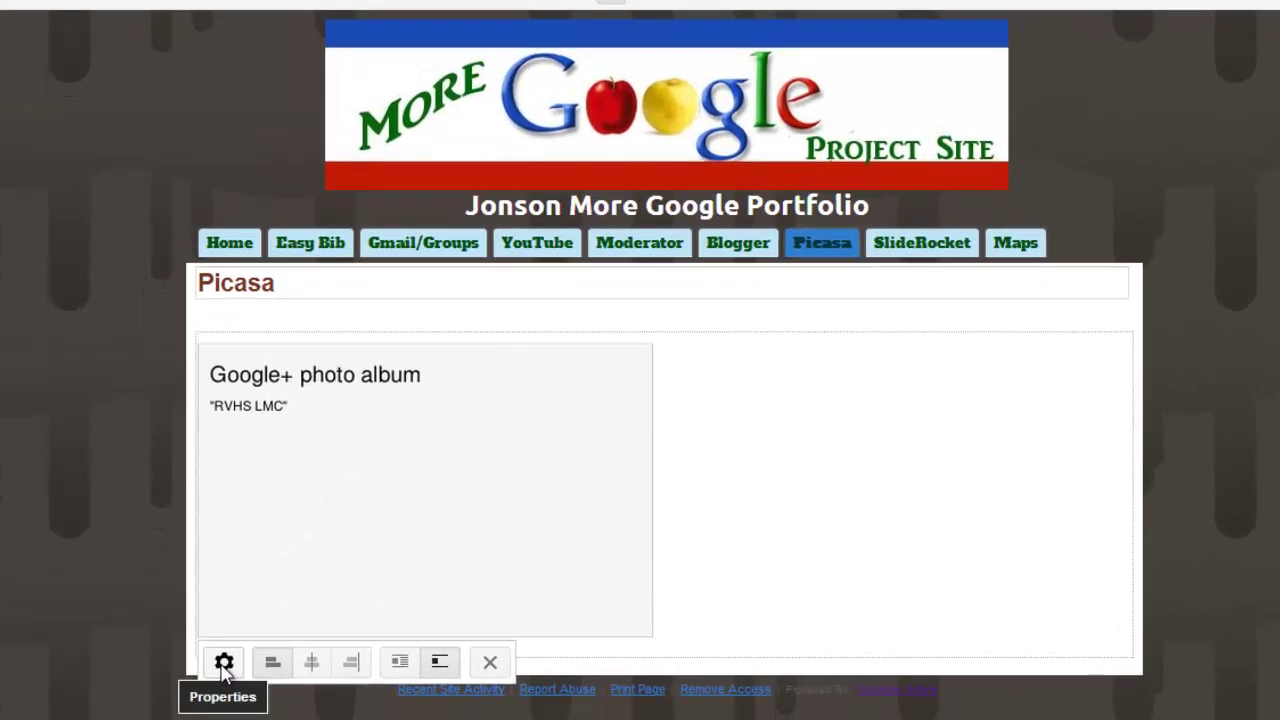
left_click(224, 664)
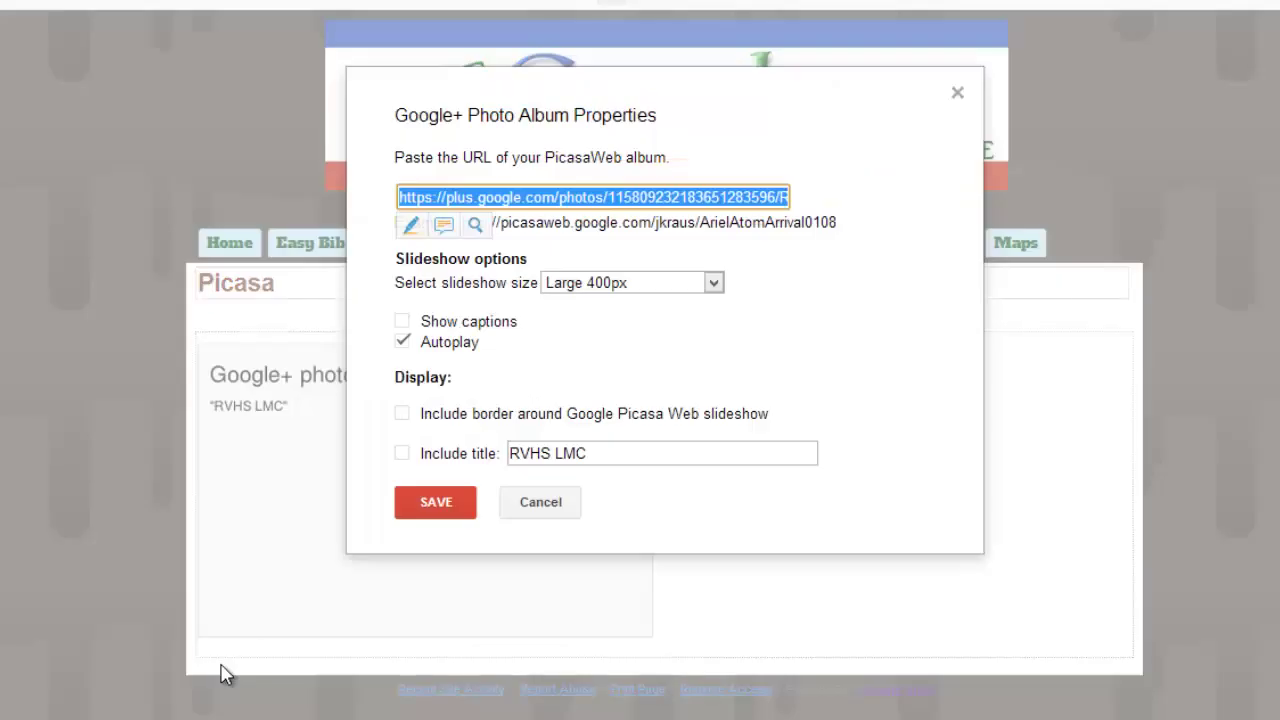
left_click(691, 285)
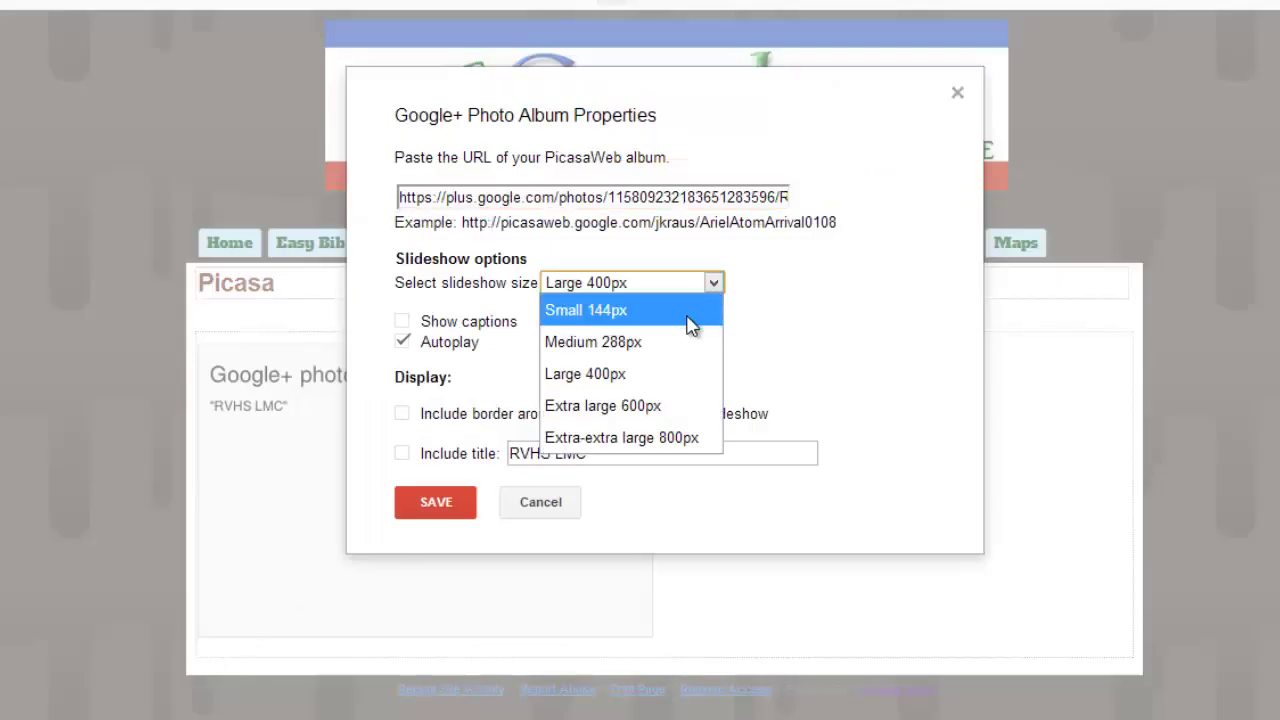
left_click(673, 402)
left_click(436, 502)
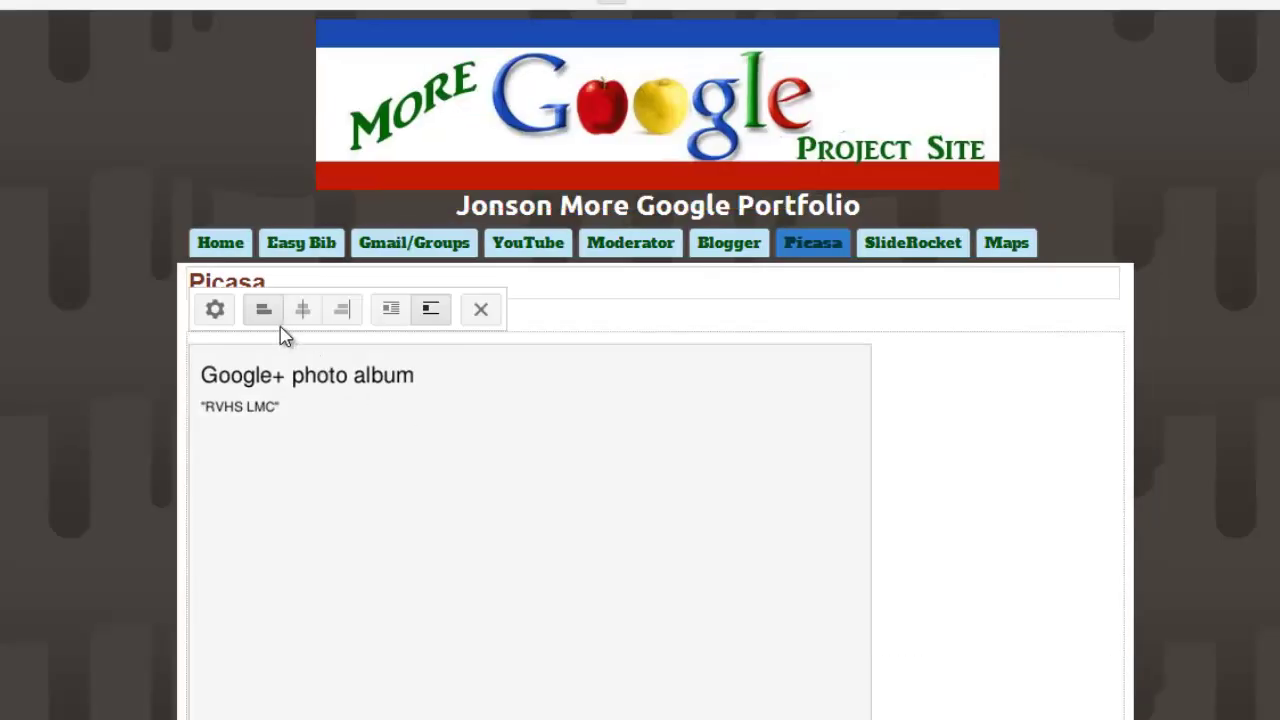
left_click(300, 311)
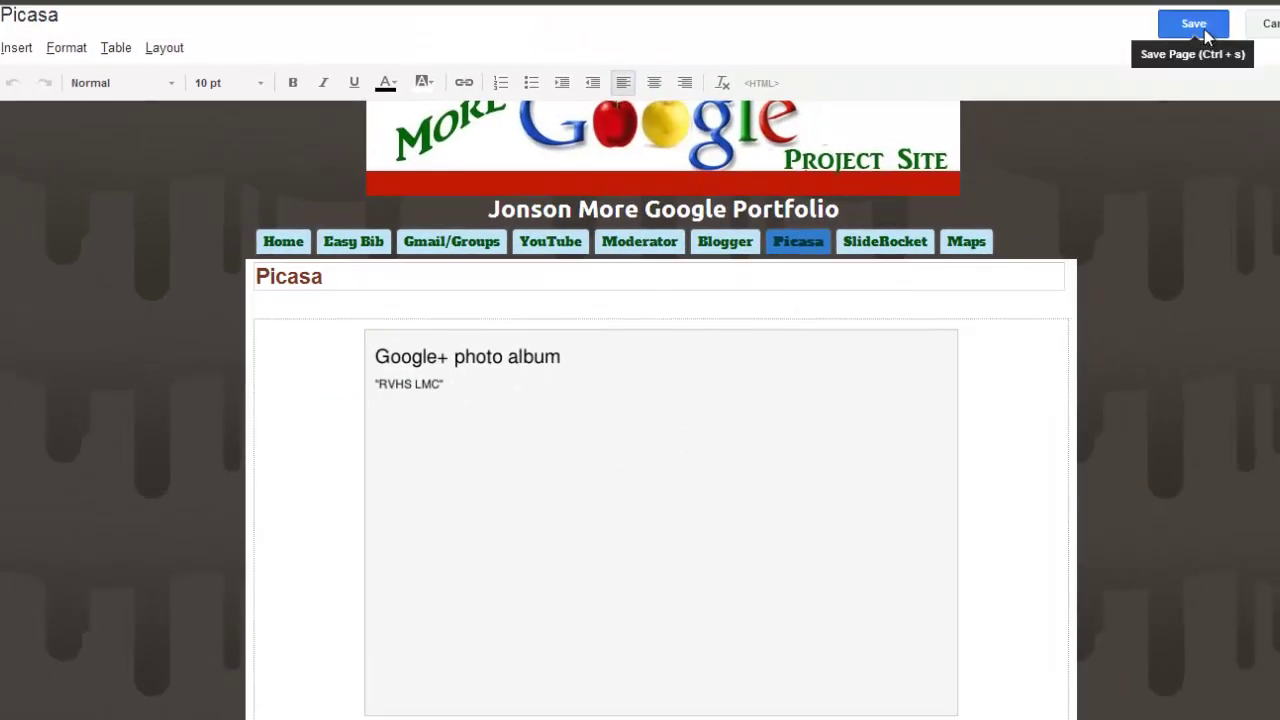
left_click(1204, 29)
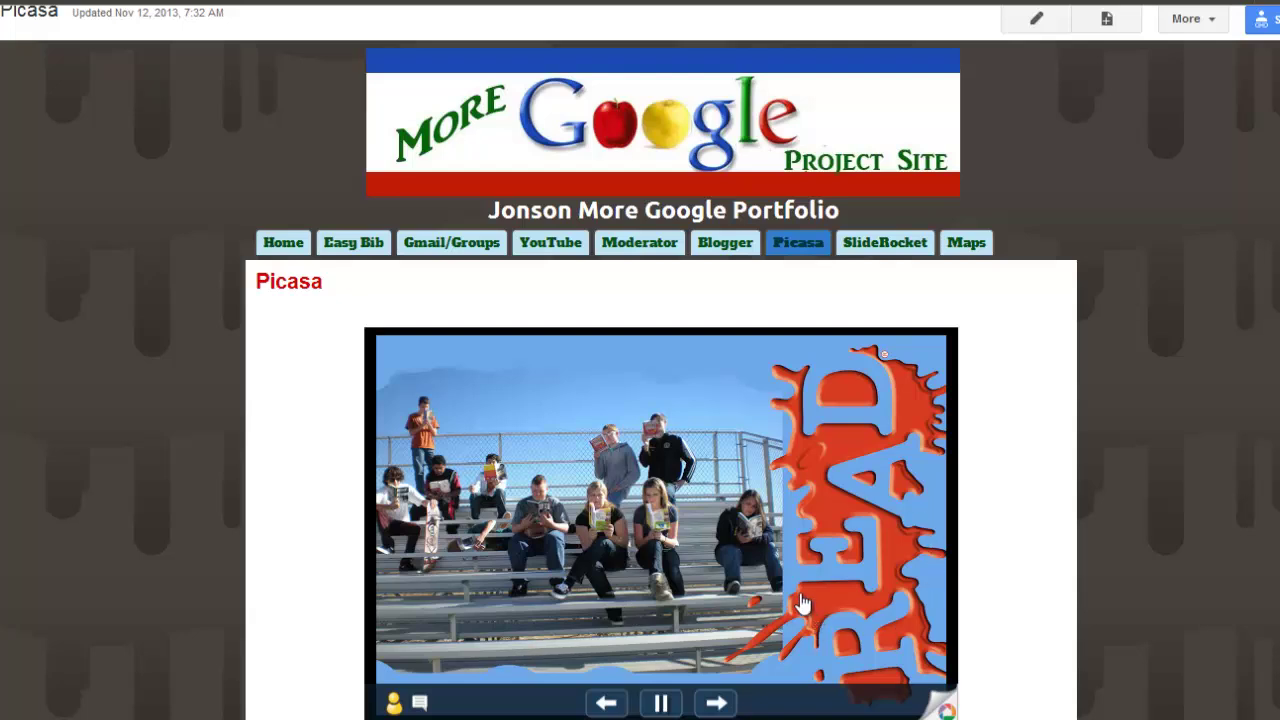
Pause the RVHS LMC slideshow from its control bar
left_click(802, 604)
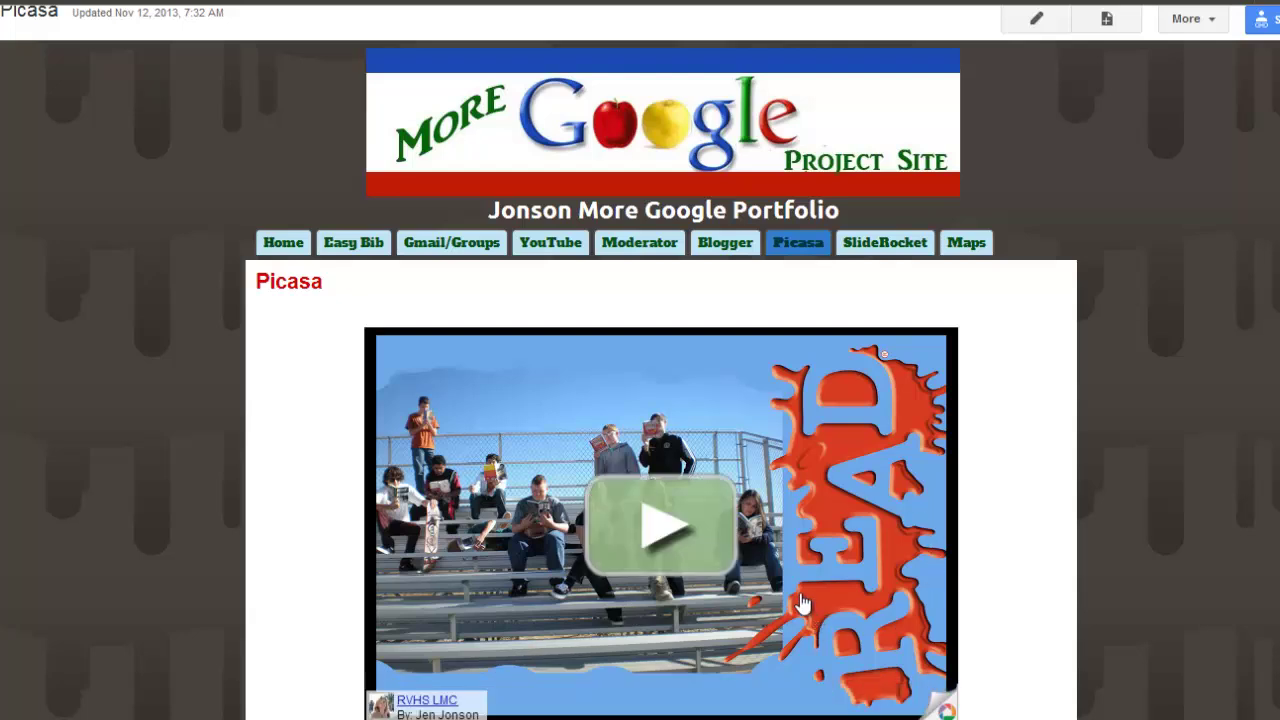